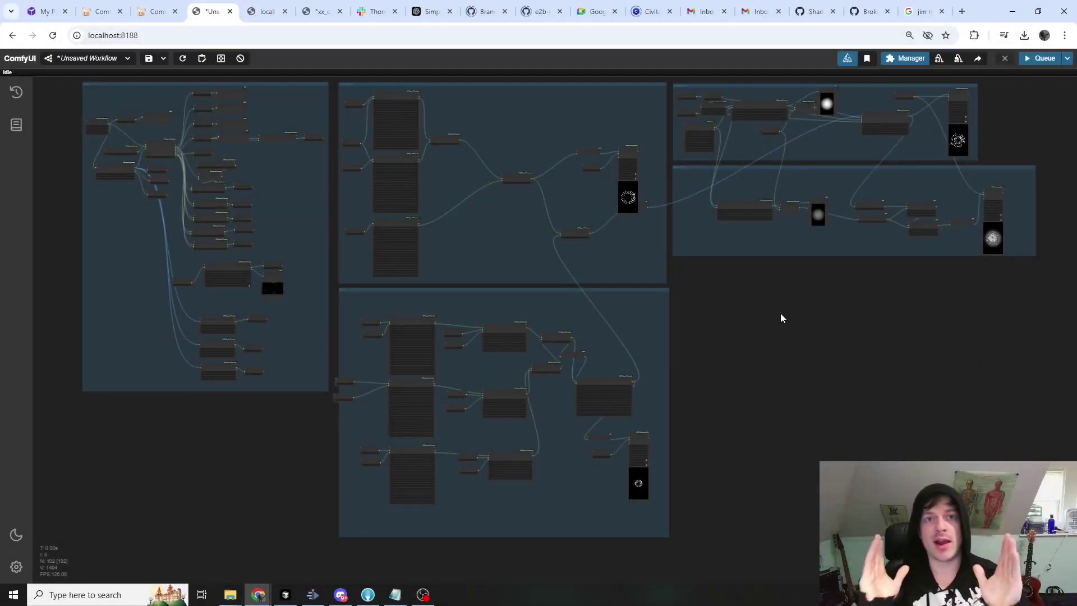
Move the Load Audio node slightly left and the Audio Separator node up within the audio group.
scroll(99, 161, up, 5)
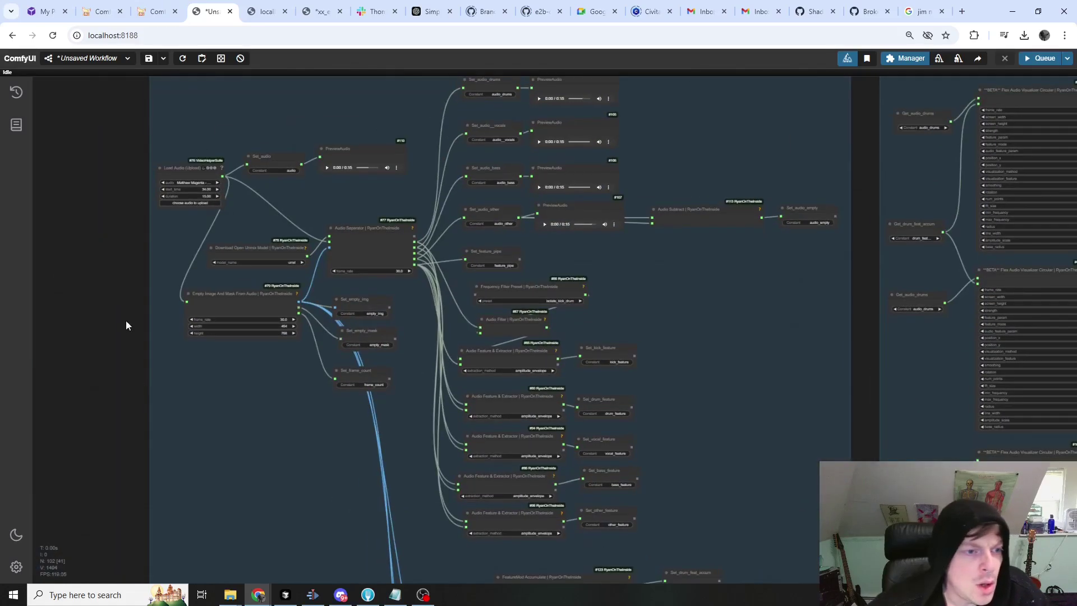
drag(190, 163, 183, 162)
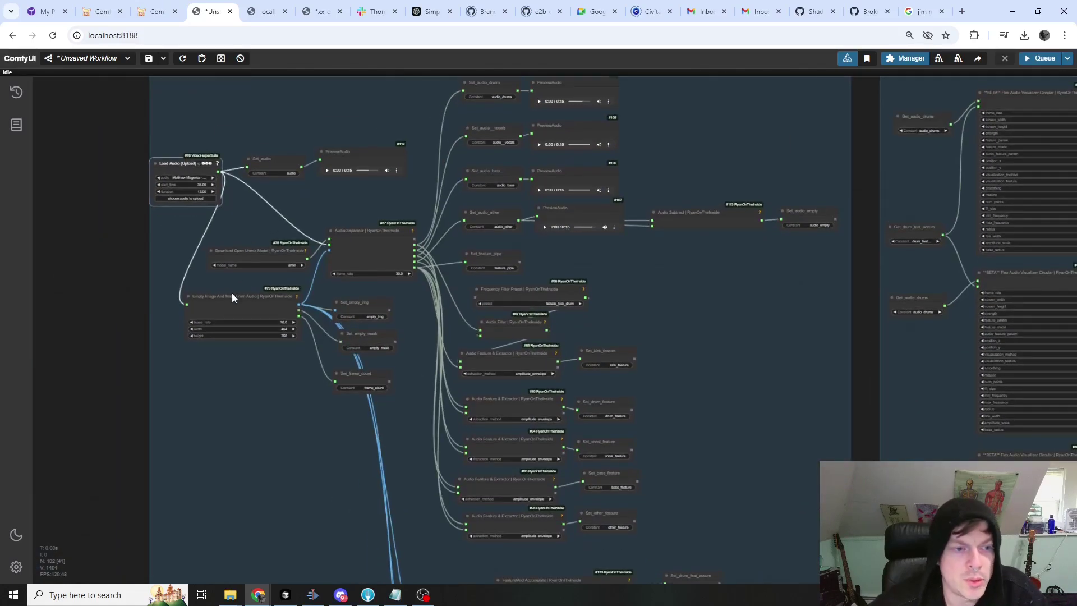
drag(356, 235, 347, 212)
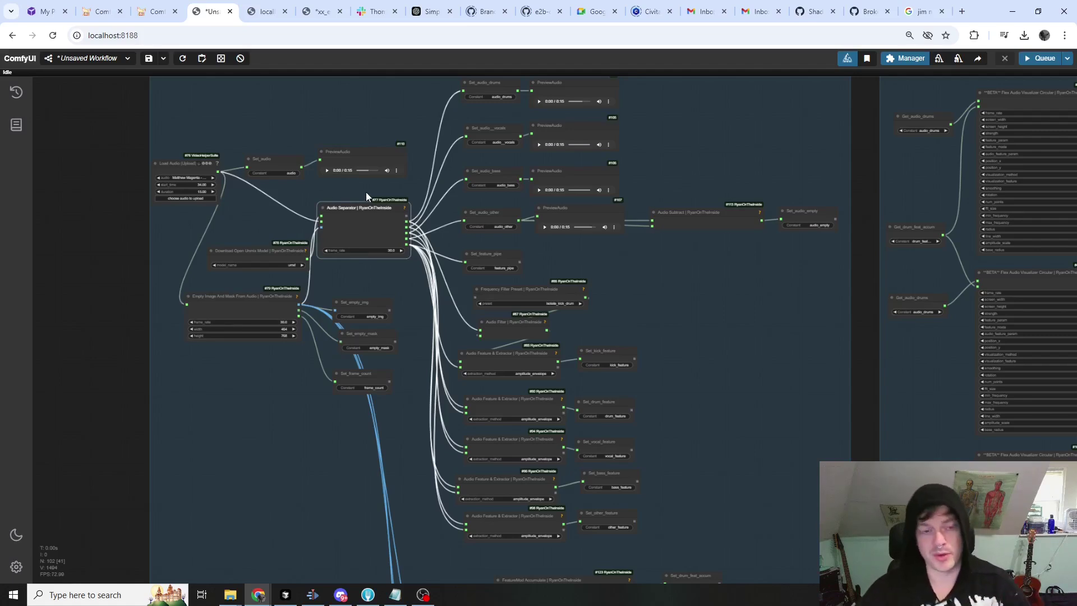
drag(365, 214, 375, 217)
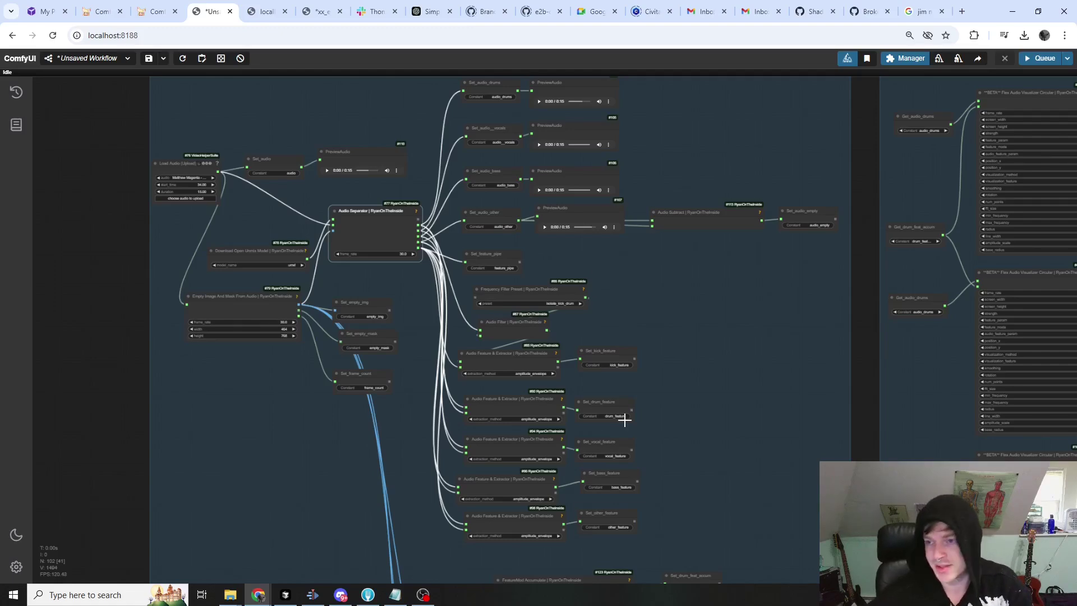
View the available constants of the Get_drum_feat_accum node beside the circular visualizers, then dismiss the choices.
drag(933, 263, 697, 293)
scroll(697, 293, up, 9)
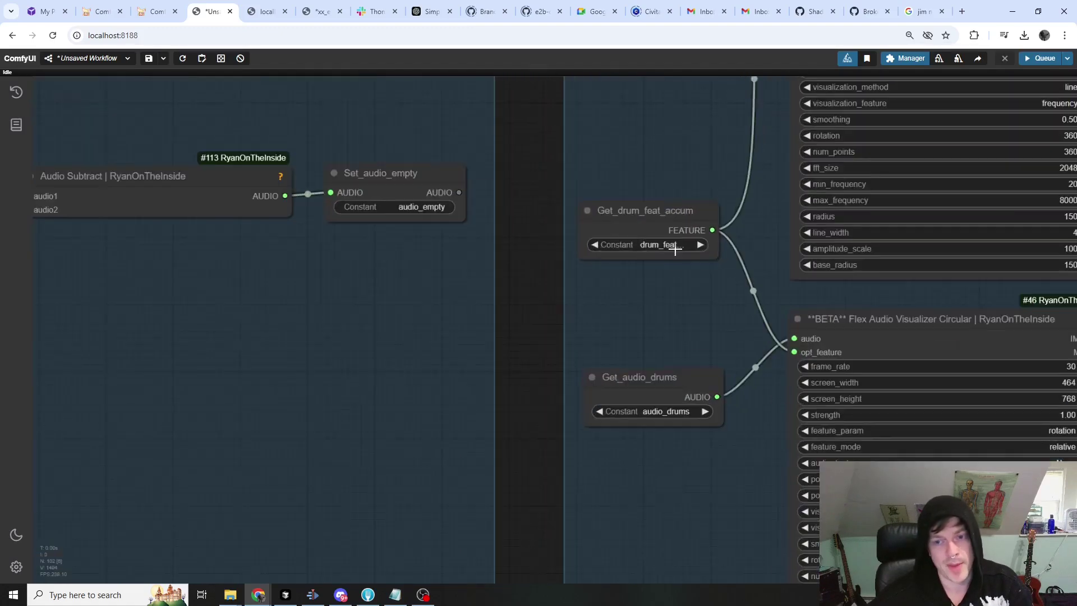
click(662, 245)
click(677, 326)
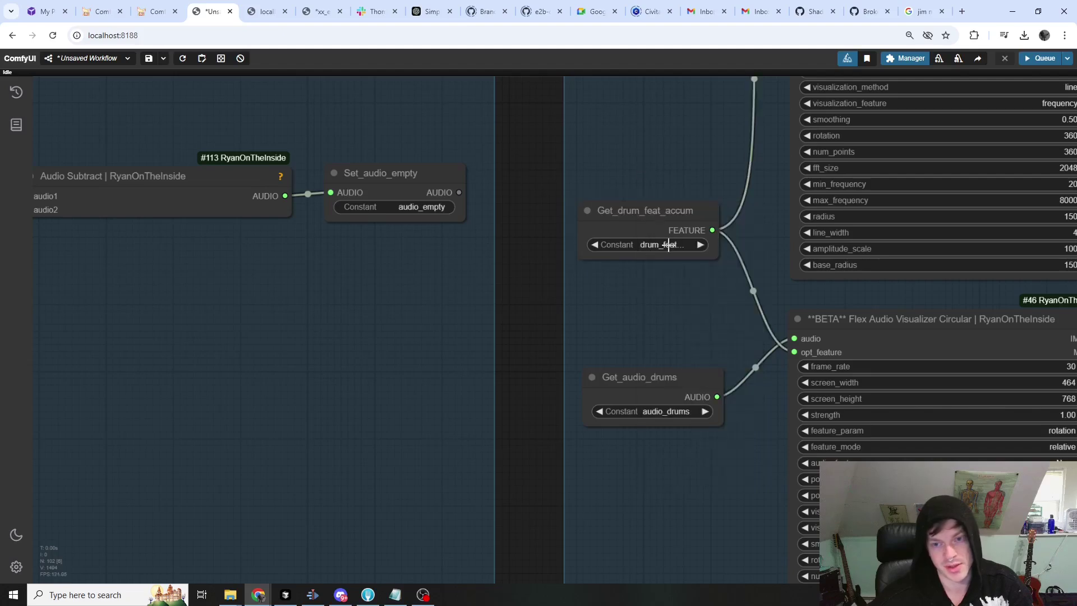
scroll(539, 382, down, 7)
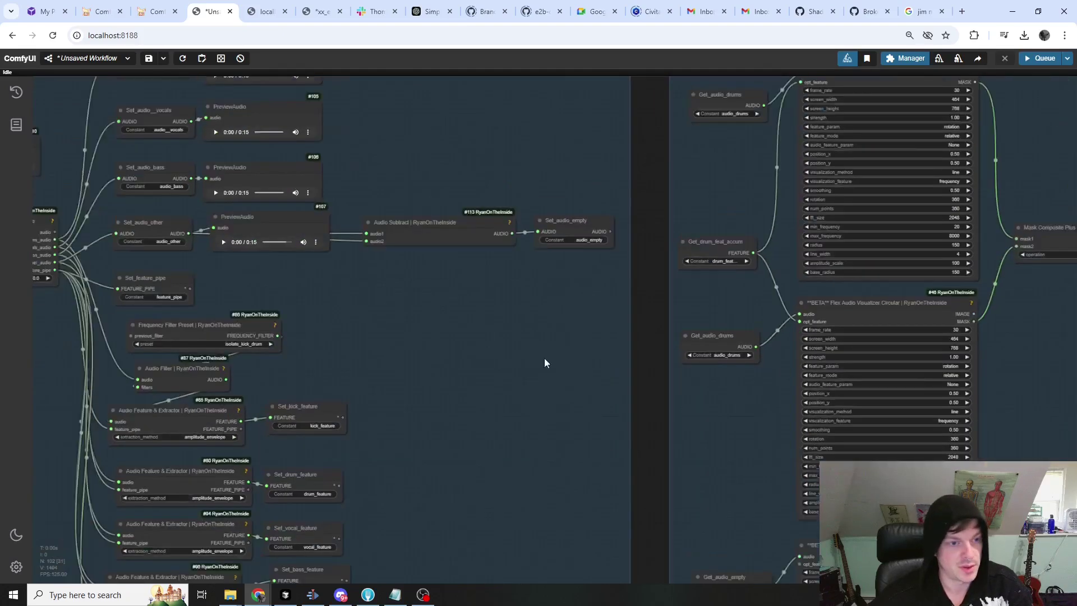
Examine the Audio Separator outputs, the kick drum filter chain and the Audio Feature Extractor nodes for each stem.
drag(558, 316, 605, 292)
scroll(457, 108, down, 3)
scroll(410, 130, up, 5)
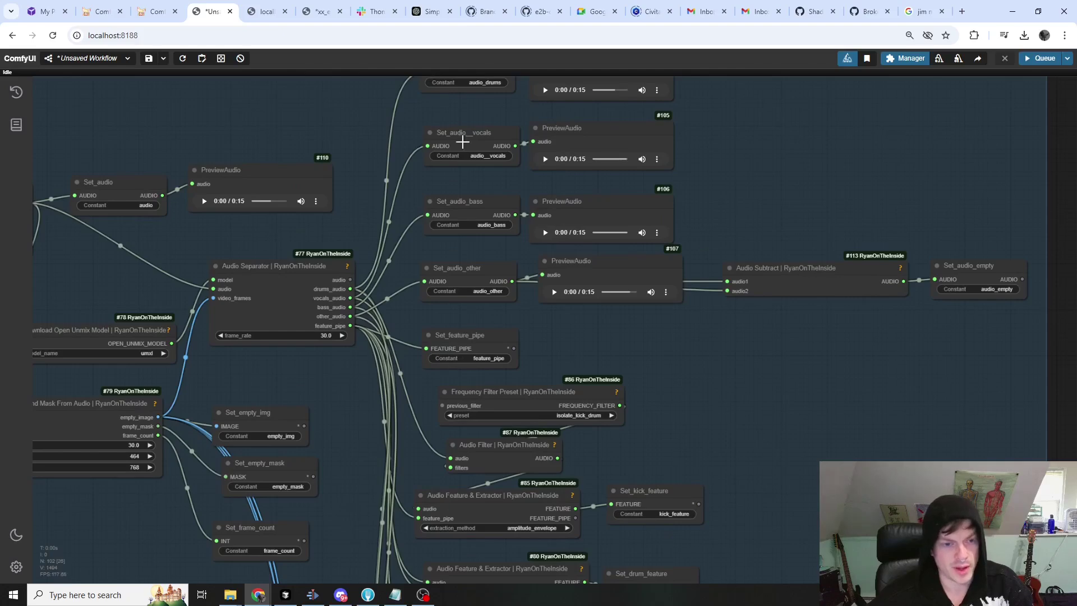
drag(313, 277, 313, 270)
drag(364, 353, 326, 209)
scroll(326, 196, down, 2)
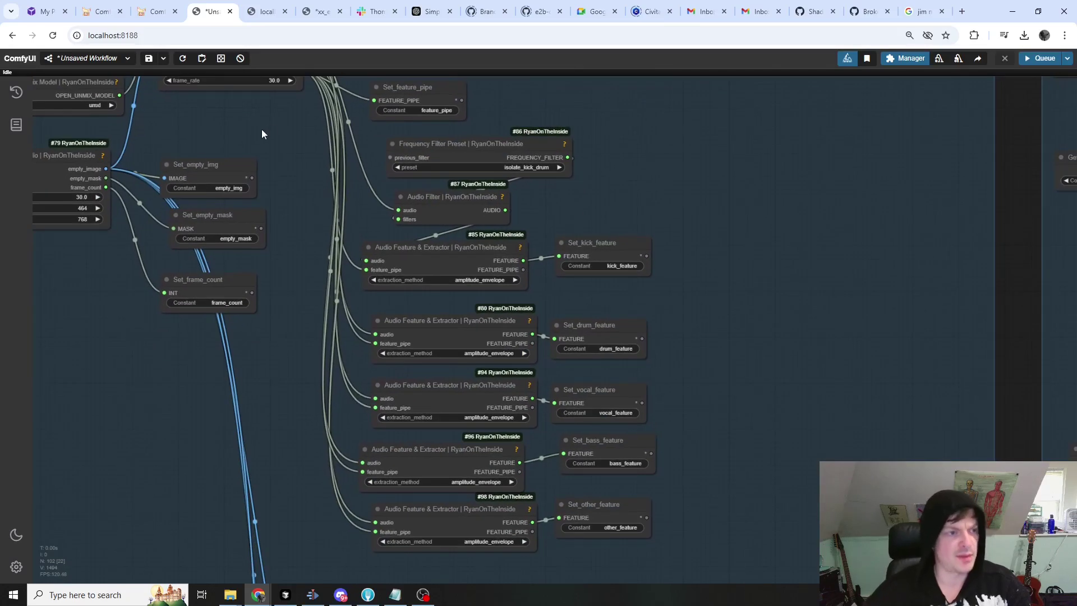
drag(262, 134, 300, 156)
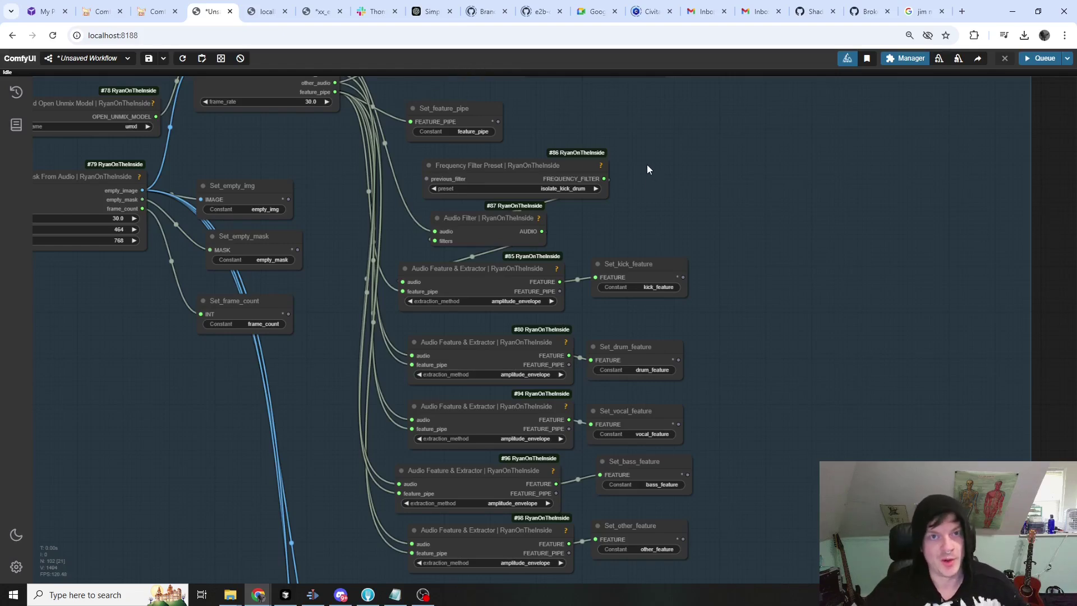
scroll(667, 208, down, 2)
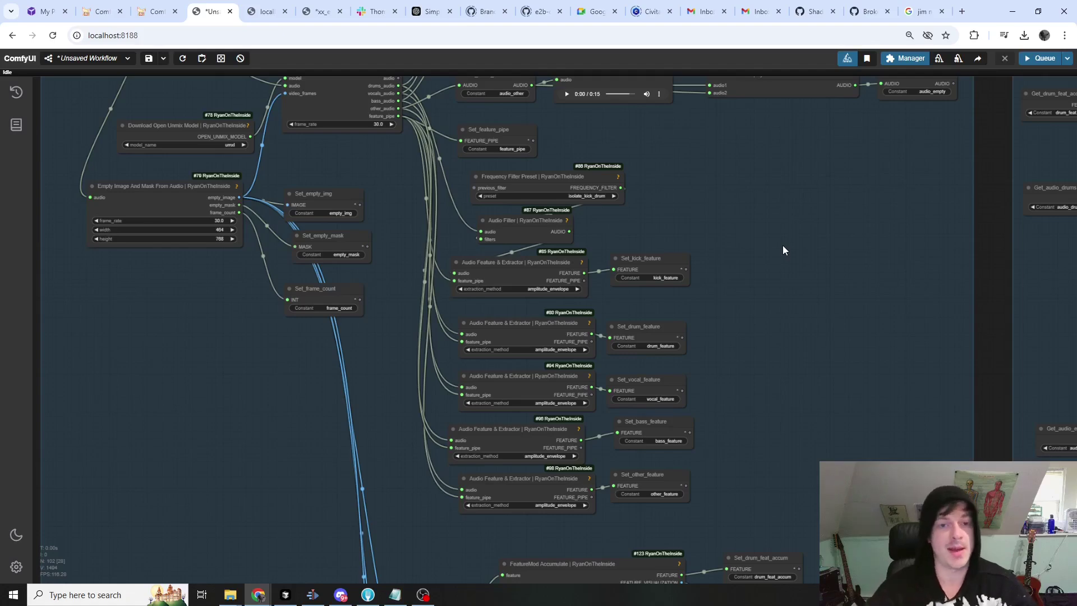
scroll(785, 297, down, 2)
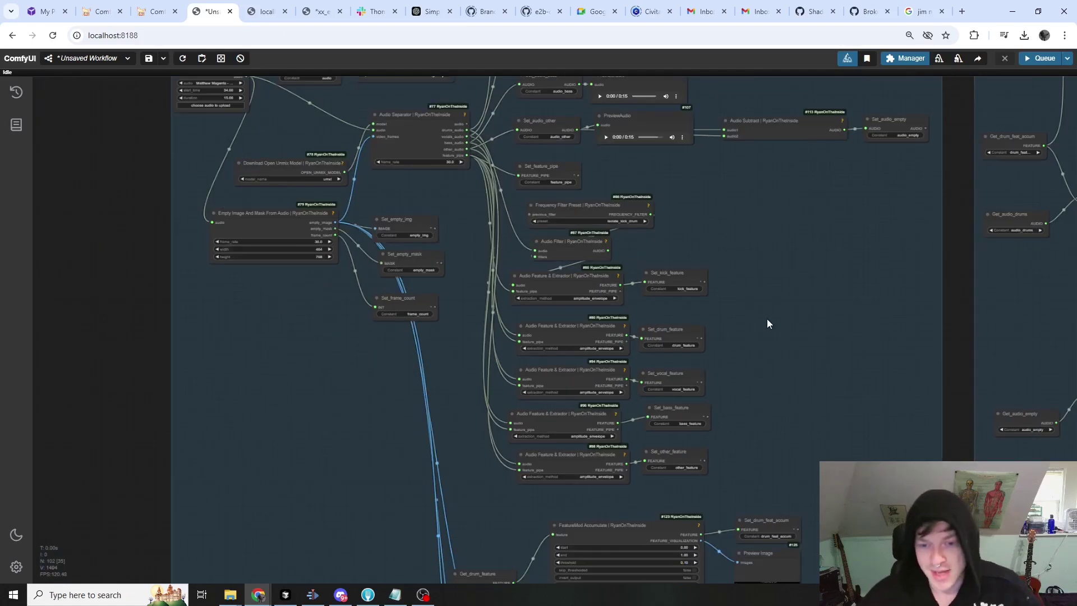
scroll(784, 325, down, 3)
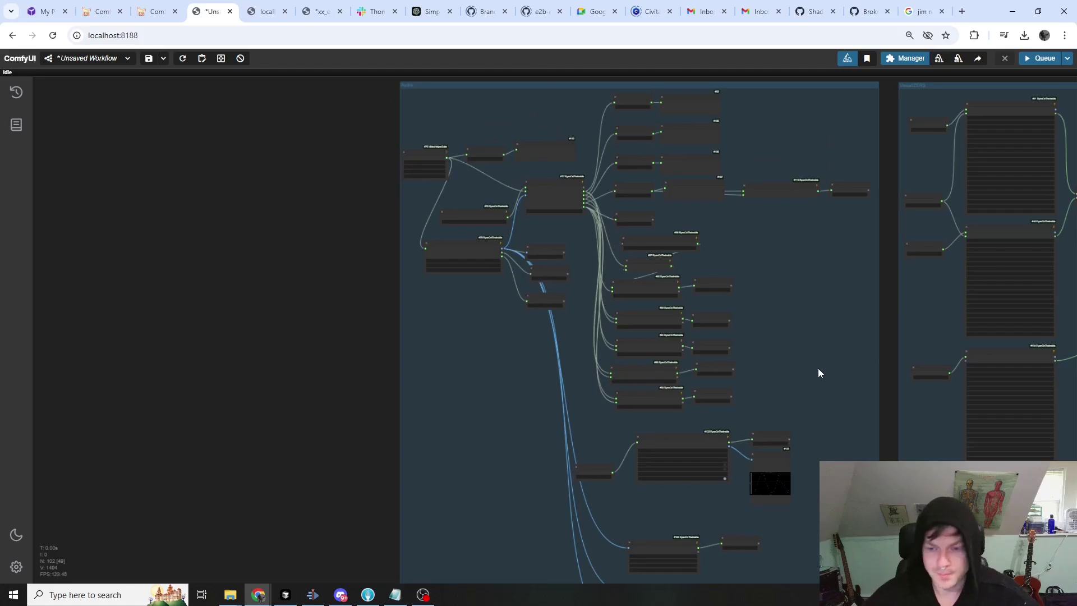
Inspect the FeatureMod Accumulate node and the three Time Feature pulse nodes, selecting the uppermost Time Feature node.
scroll(734, 313, up, 6)
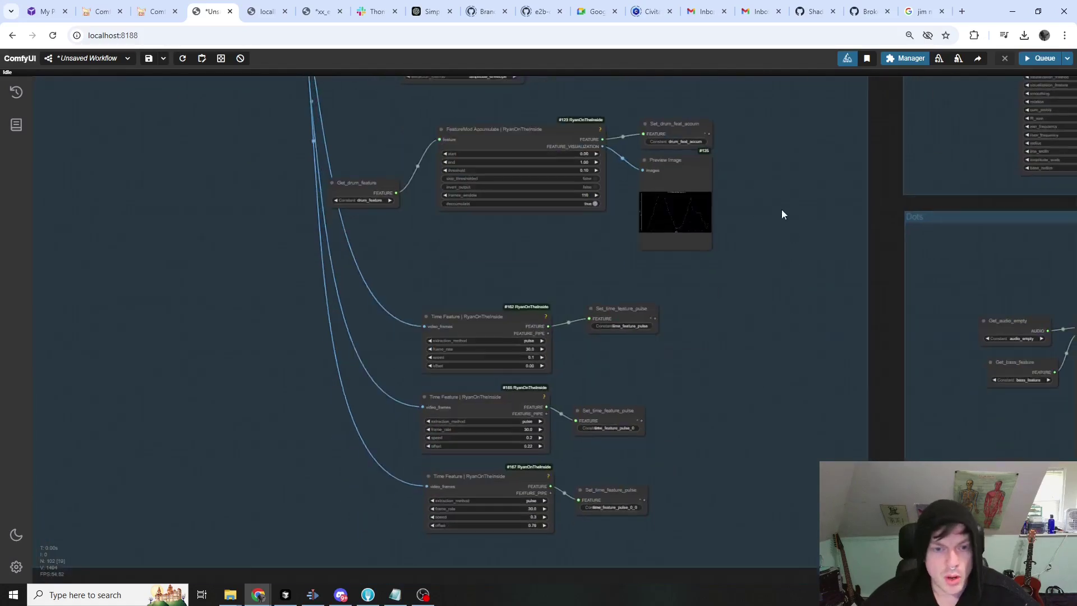
drag(770, 289, 802, 494)
drag(776, 252, 786, 473)
scroll(778, 300, down, 12)
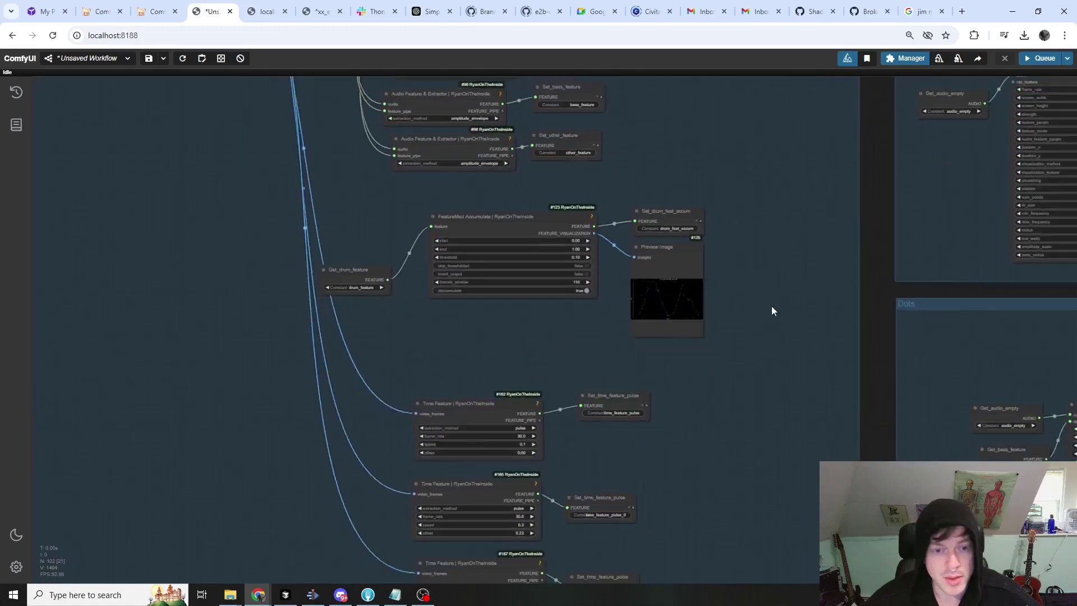
scroll(547, 269, up, 2)
click(442, 190)
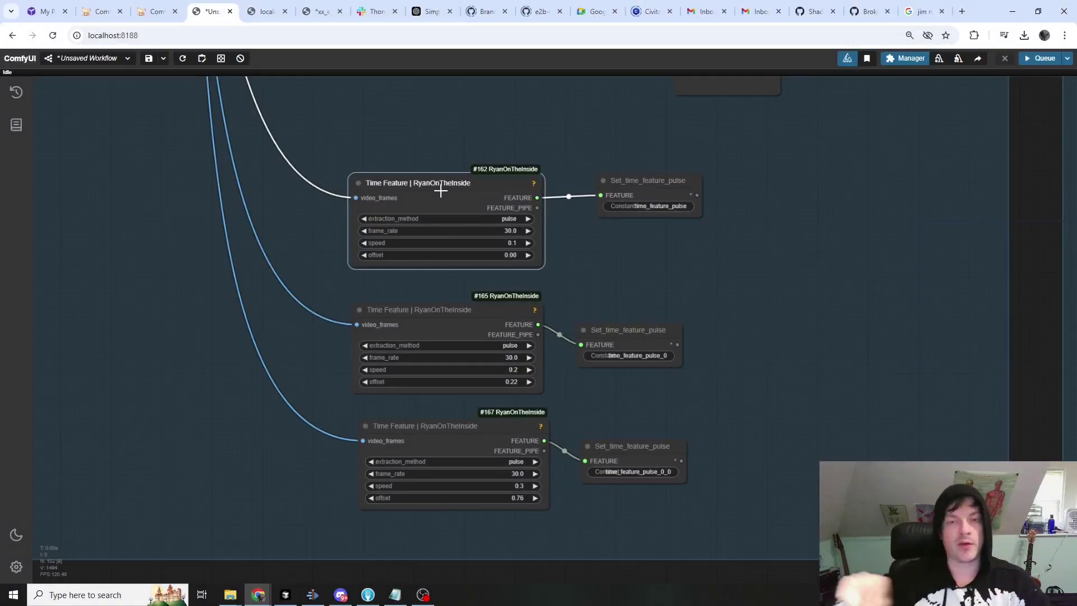
Review the whole workflow's groups and the circular mask video preview in the visualizers group.
scroll(594, 137, down, 10)
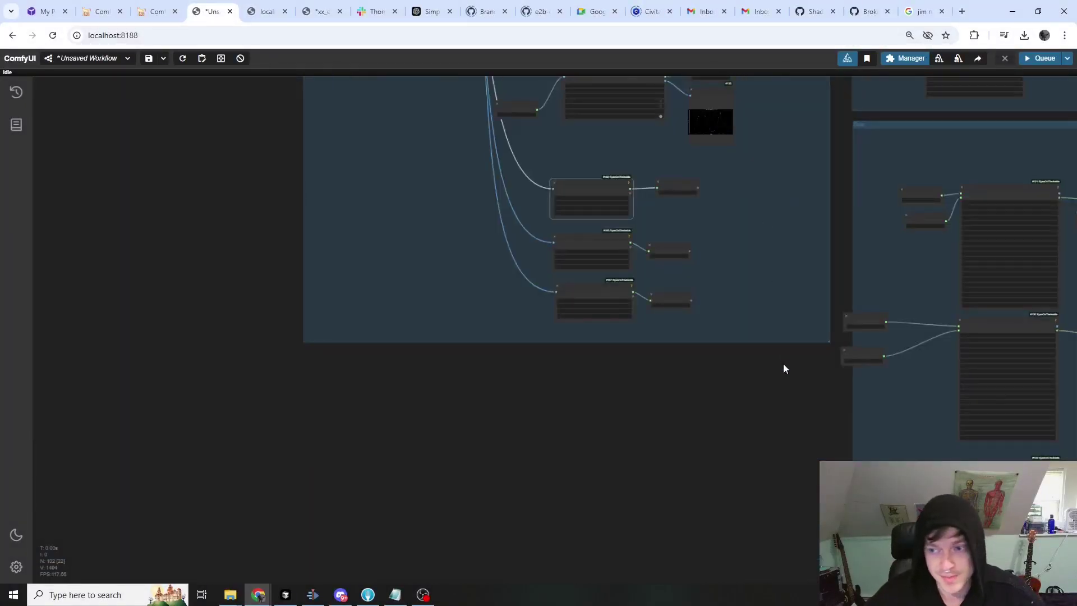
scroll(469, 123, down, 1)
scroll(471, 122, down, 2)
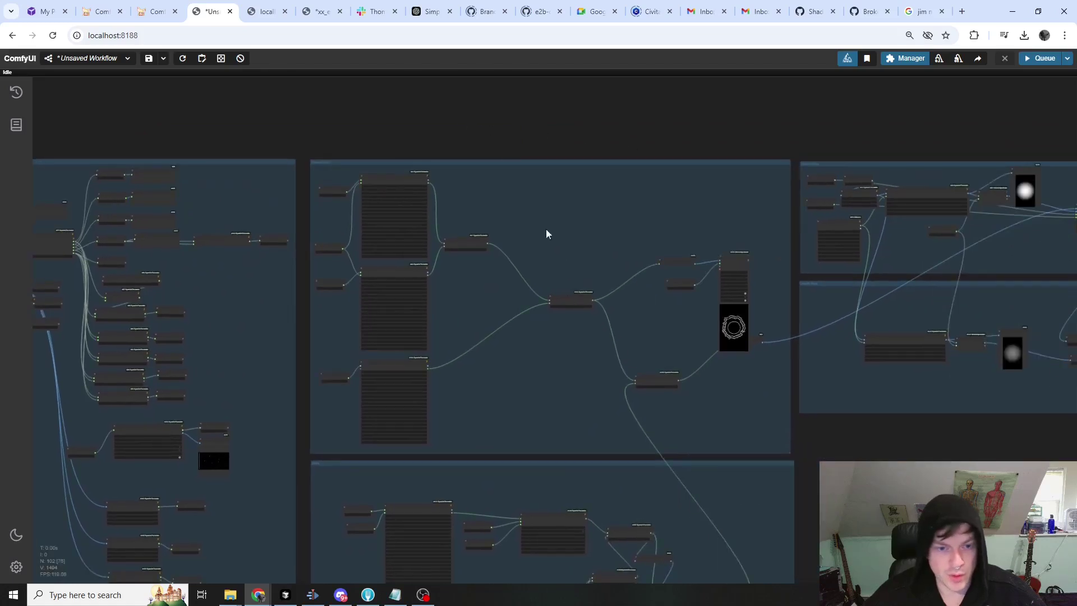
scroll(580, 336, down, 1)
scroll(545, 251, down, 3)
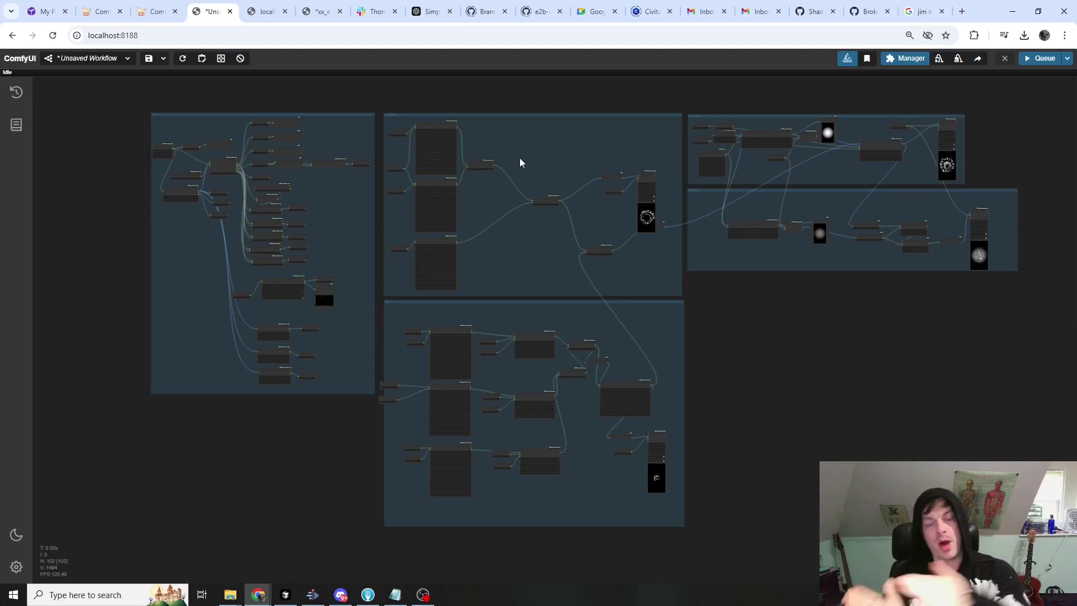
scroll(703, 210, up, 15)
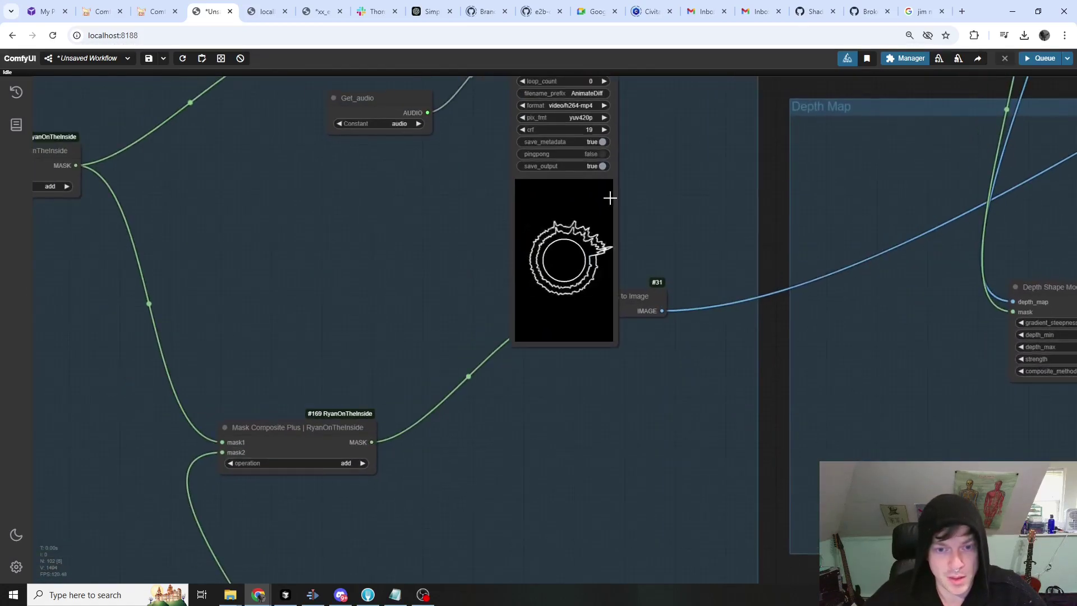
scroll(659, 204, down, 4)
scroll(694, 297, down, 3)
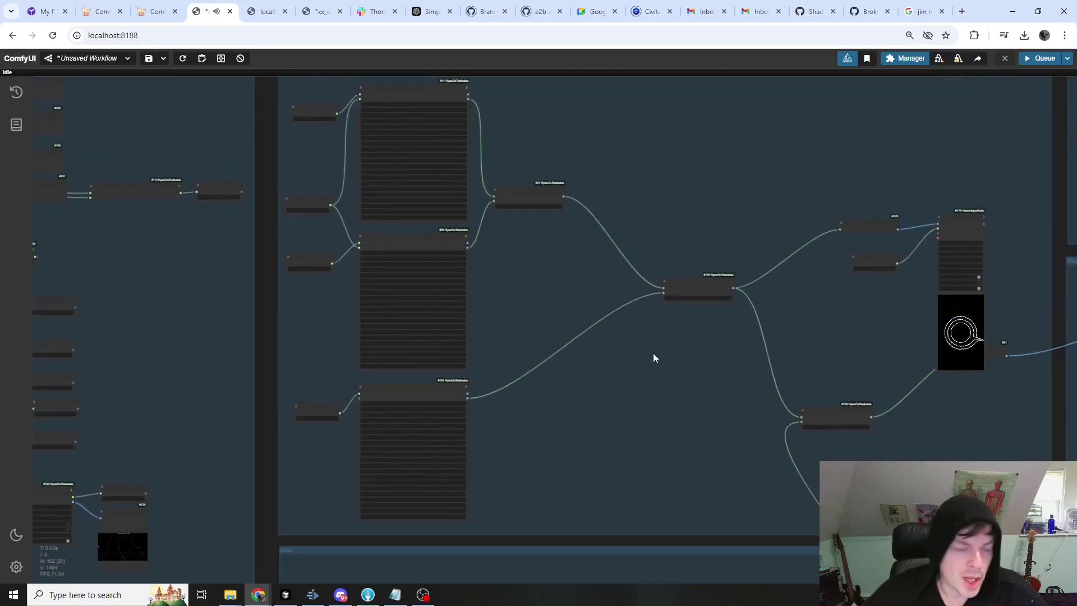
Move the upper Get_audio_drums node and the Get_drum_feat_accum node slightly up beside the first circular visualizer.
scroll(567, 168, up, 4)
scroll(507, 168, up, 5)
drag(286, 173, 281, 144)
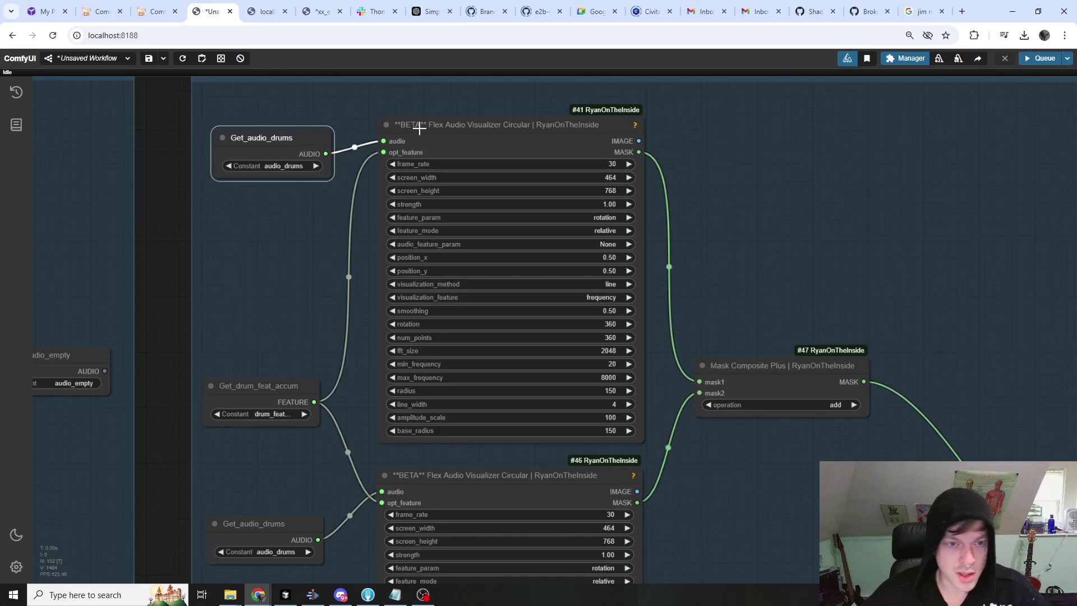
drag(275, 385, 271, 356)
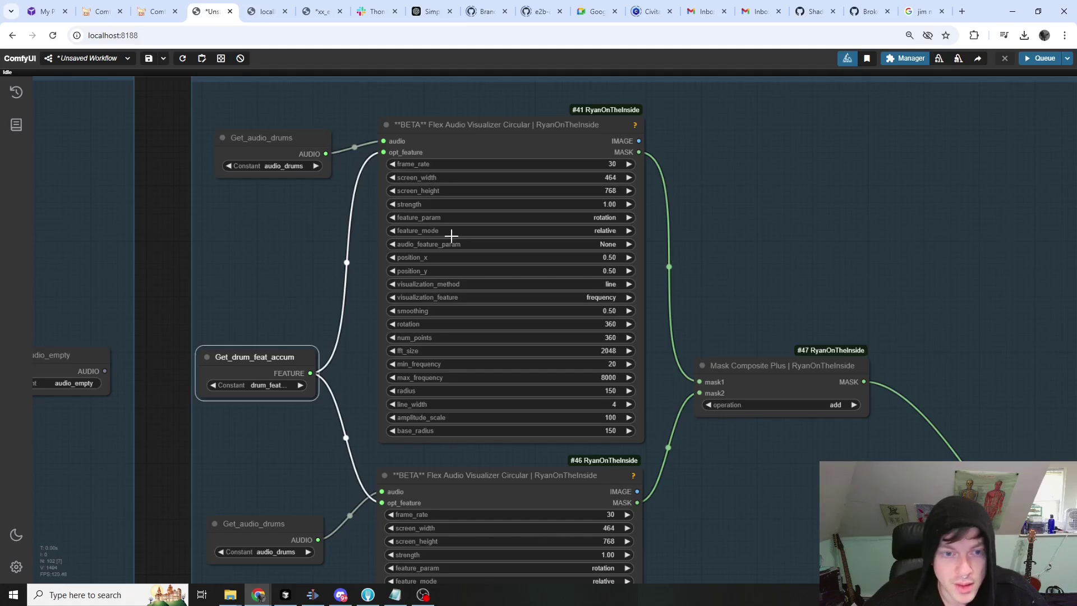
View the feature_param options of the first Flex Audio Visualizer Circular node and dismiss them.
click(443, 219)
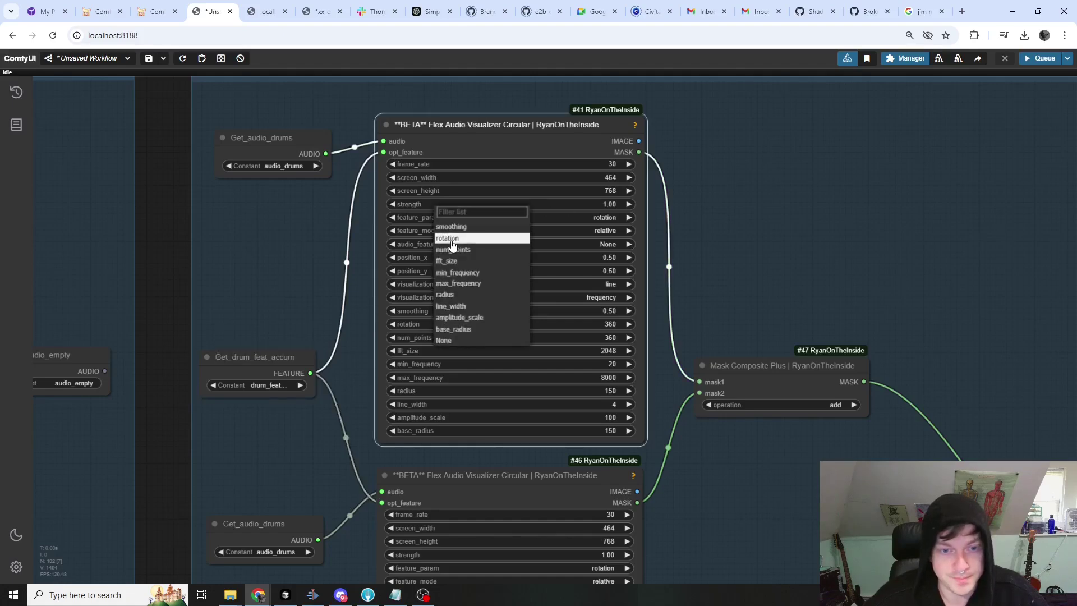
scroll(325, 304, down, 3)
scroll(322, 279, down, 2)
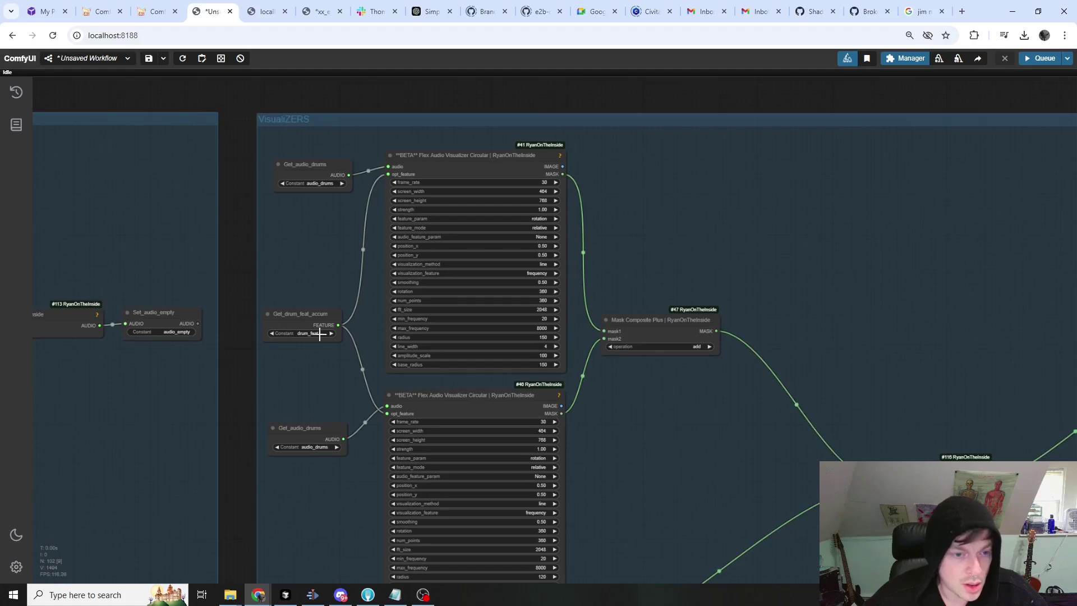
Widen the Get_drum_feat_accum node so its full constant name, drum_feat_accum, fits.
click(322, 334)
click(289, 341)
drag(339, 338, 381, 338)
scroll(324, 360, down, 6)
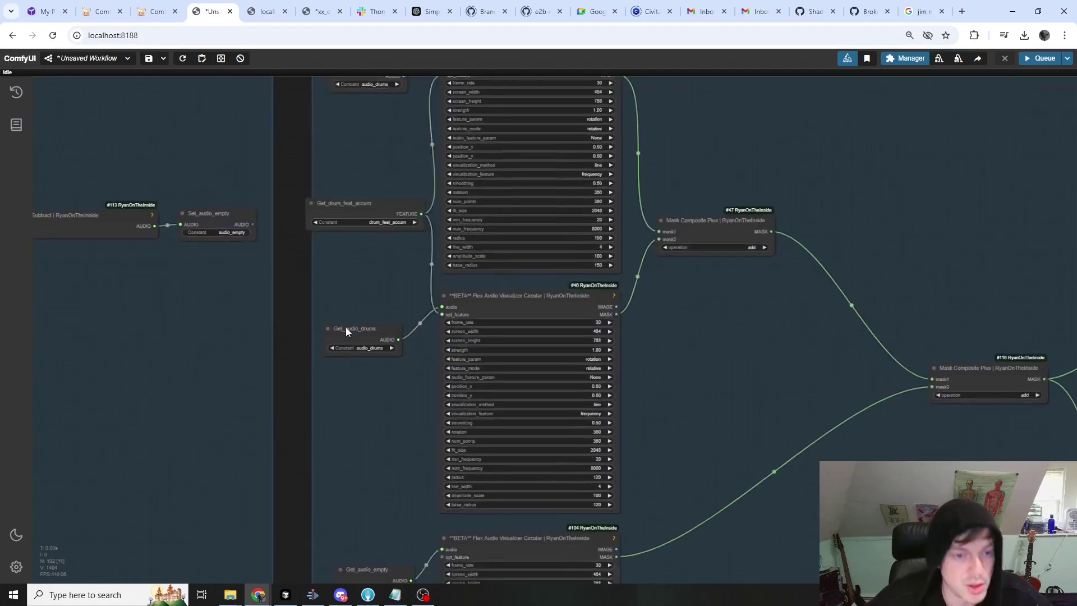
Move the Get_drum_feature node up level with the FeatureMod Accumulate node it feeds.
drag(377, 496, 449, 426)
scroll(335, 354, up, 10)
drag(323, 267, 329, 299)
drag(191, 323, 193, 282)
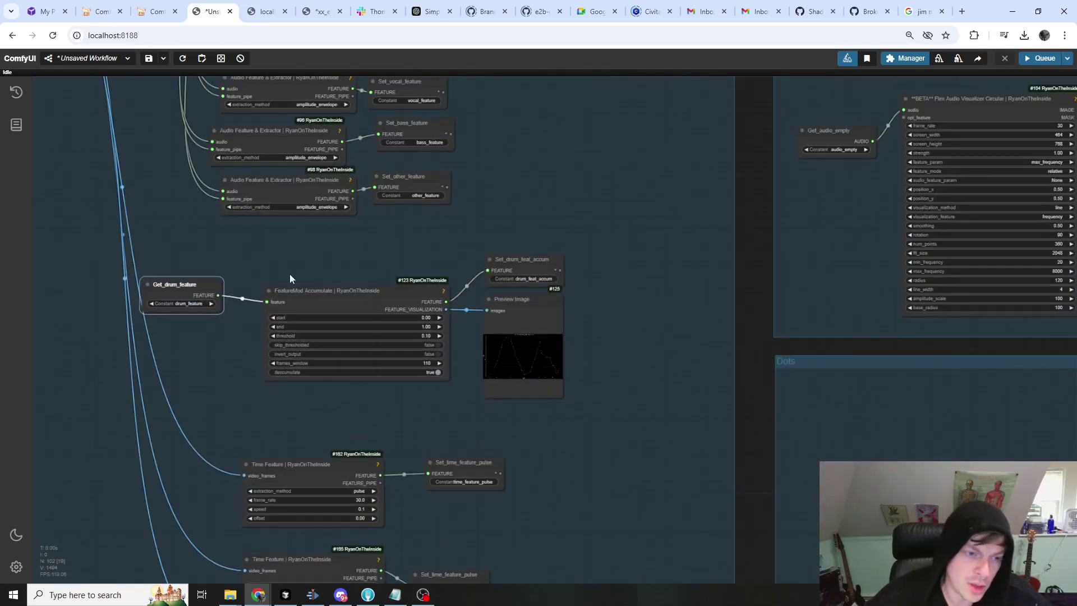
scroll(303, 267, down, 1)
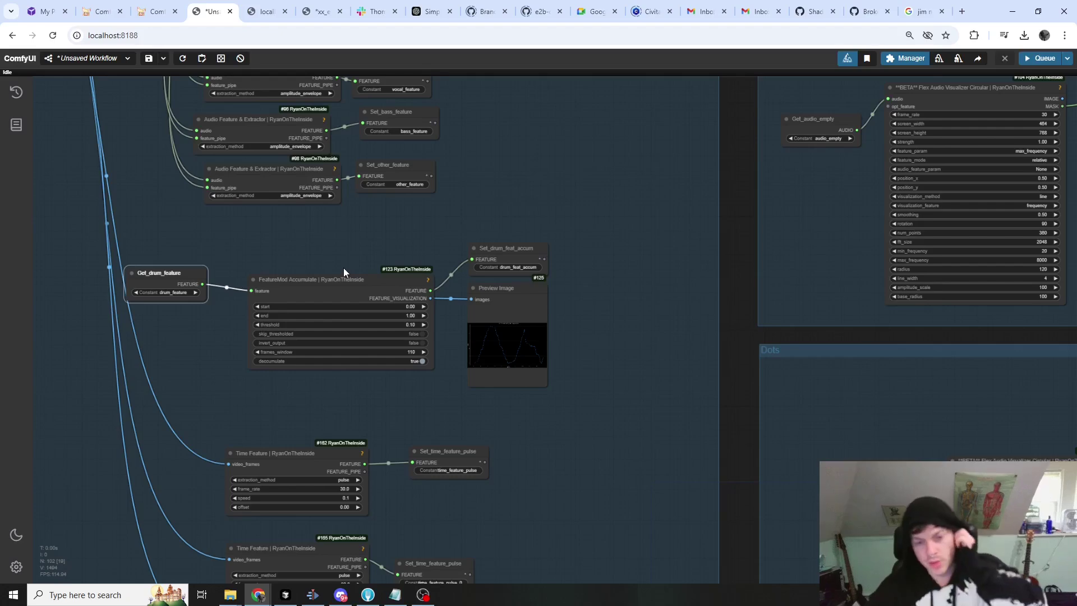
Examine the FeatureMod Accumulate node and the accumulated amplitude envelope graph in its Preview Image node.
scroll(391, 337, up, 5)
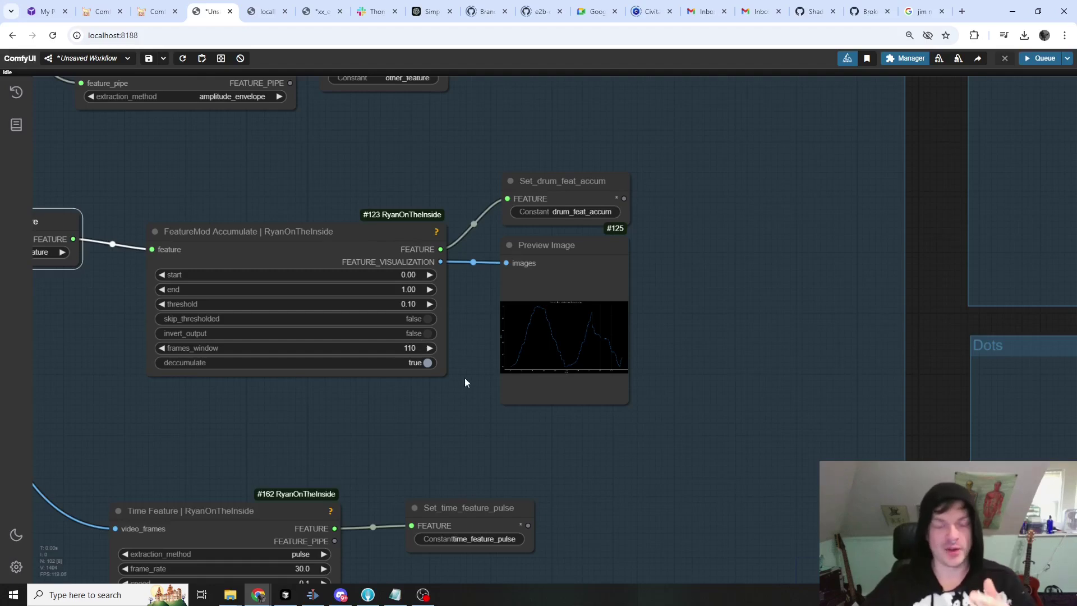
scroll(561, 382, down, 3)
scroll(651, 382, up, 12)
scroll(462, 355, up, 8)
drag(340, 321, 237, 386)
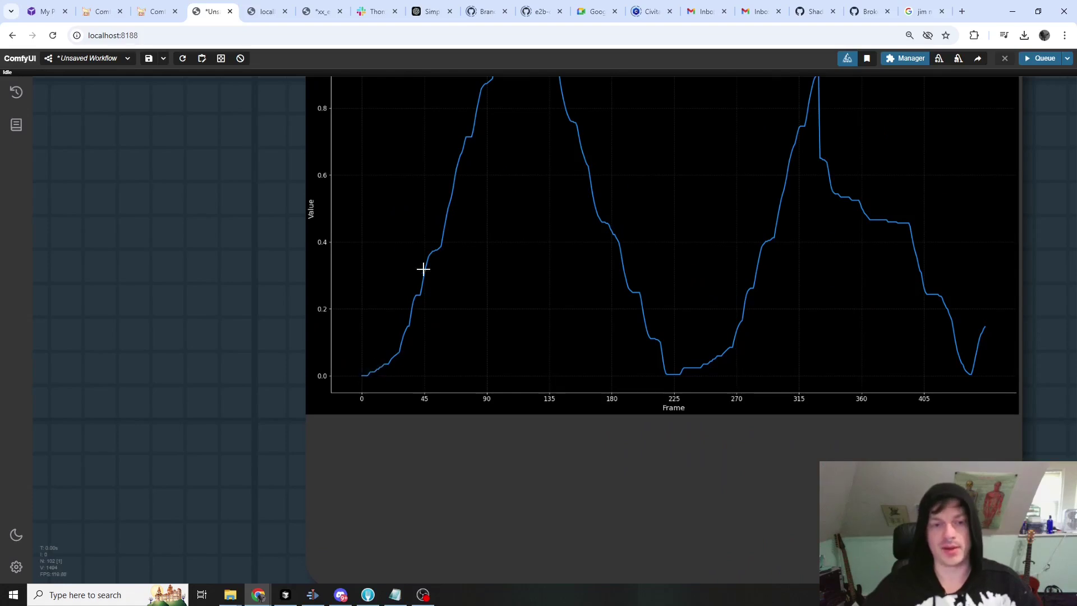
scroll(305, 280, down, 3)
drag(351, 137, 288, 278)
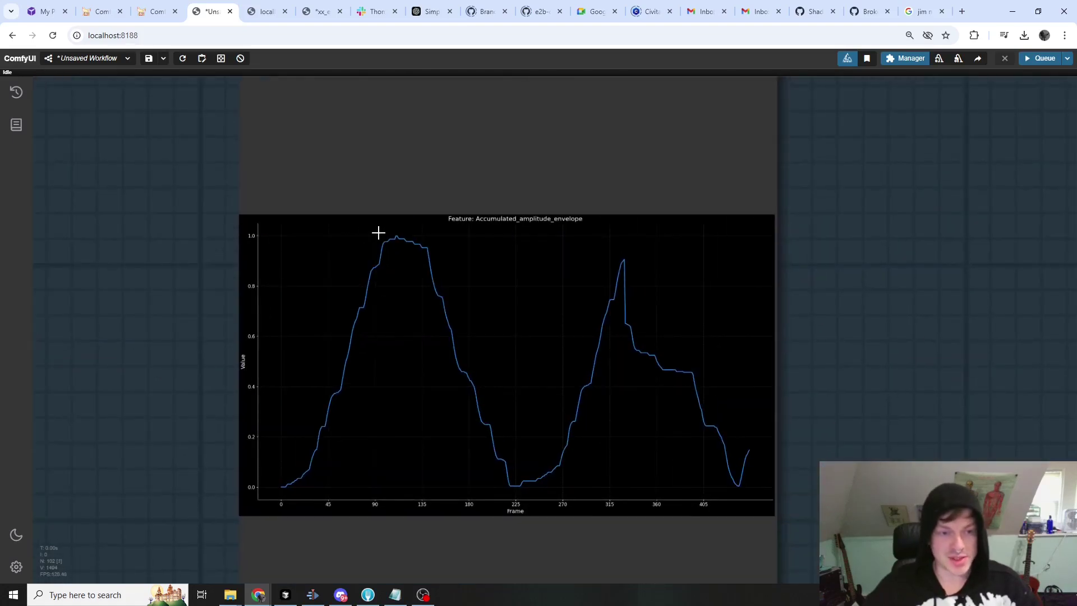
drag(230, 355, 491, 143)
Compare the frames_window and deccumulate settings with the rises and falls of the accumulated envelope graph.
scroll(491, 143, down, 4)
drag(393, 210, 850, 331)
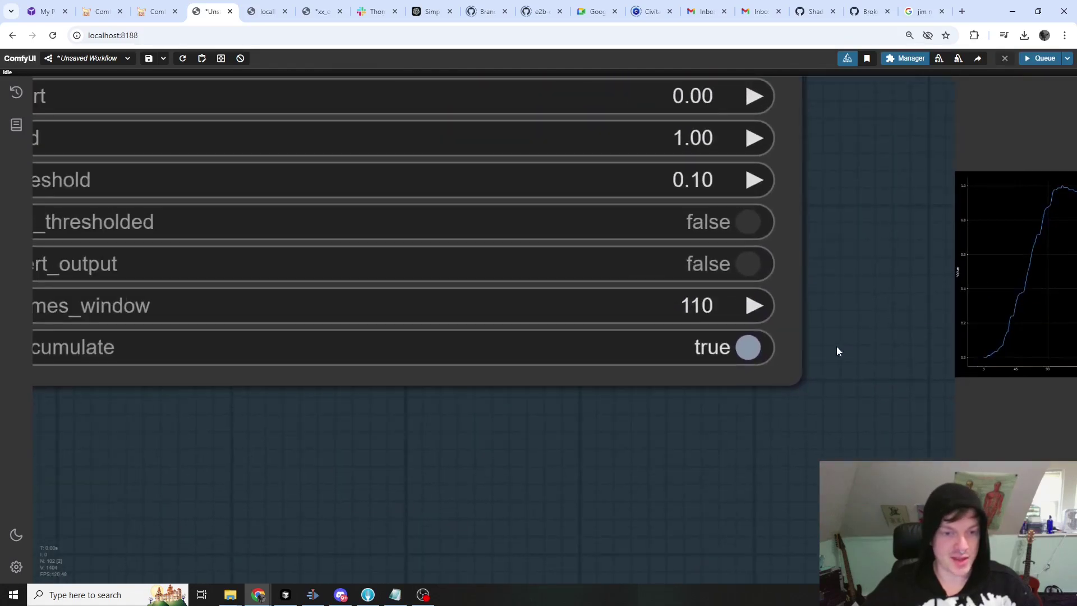
scroll(855, 342, down, 2)
drag(732, 435, 449, 470)
drag(516, 446, 288, 469)
scroll(533, 272, up, 4)
scroll(503, 282, up, 4)
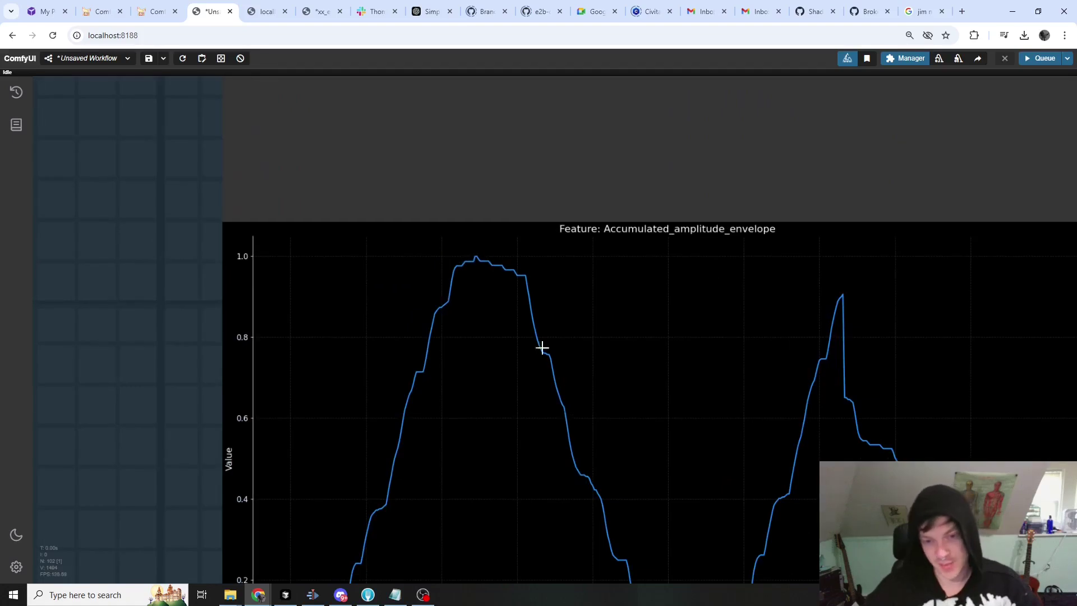
scroll(647, 466, down, 3)
scroll(328, 452, down, 2)
drag(326, 441, 631, 267)
scroll(632, 268, down, 3)
drag(581, 337, 490, 342)
drag(441, 465, 466, 427)
scroll(534, 395, down, 1)
scroll(168, 343, down, 3)
scroll(466, 427, up, 5)
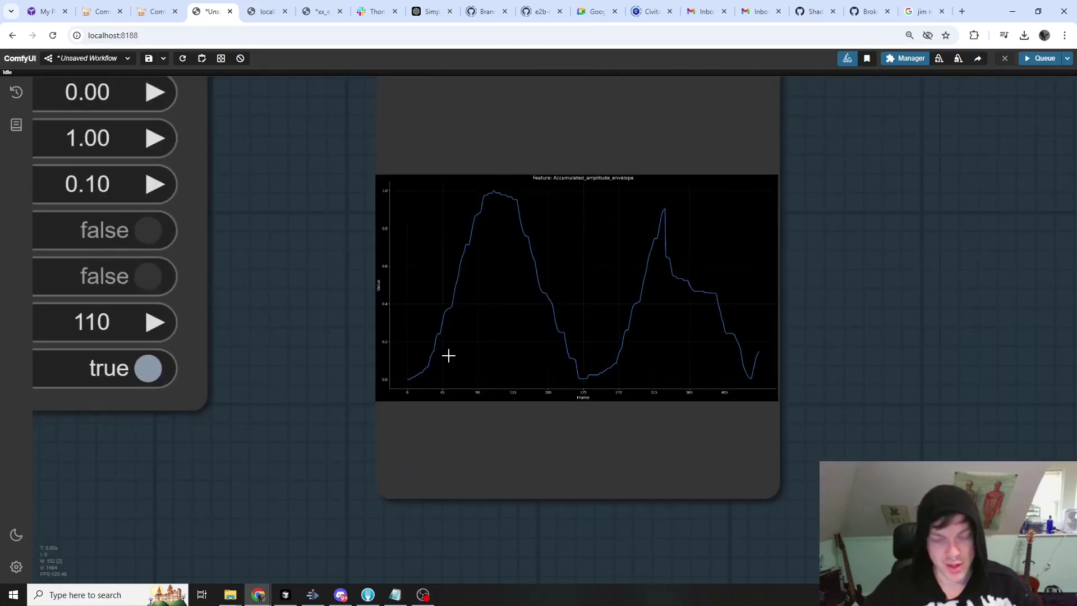
scroll(501, 192, up, 1)
scroll(500, 193, up, 2)
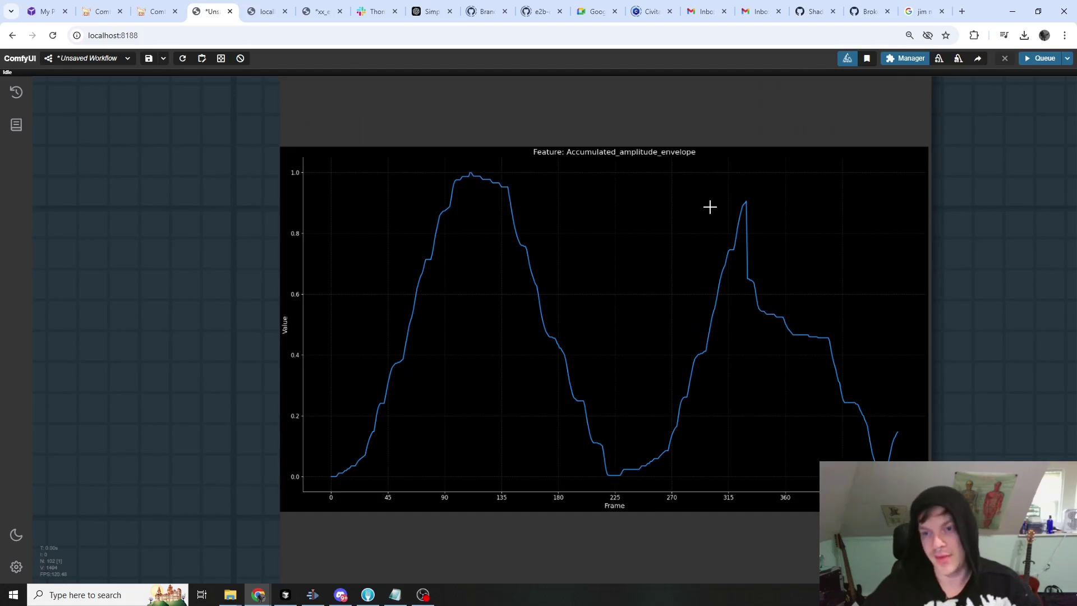
Examine the Mask Composite Plus chain in the VisualiZERS group and the circular waveform preview in its Video Combine node.
scroll(698, 195, down, 10)
scroll(514, 414, down, 5)
scroll(775, 380, up, 8)
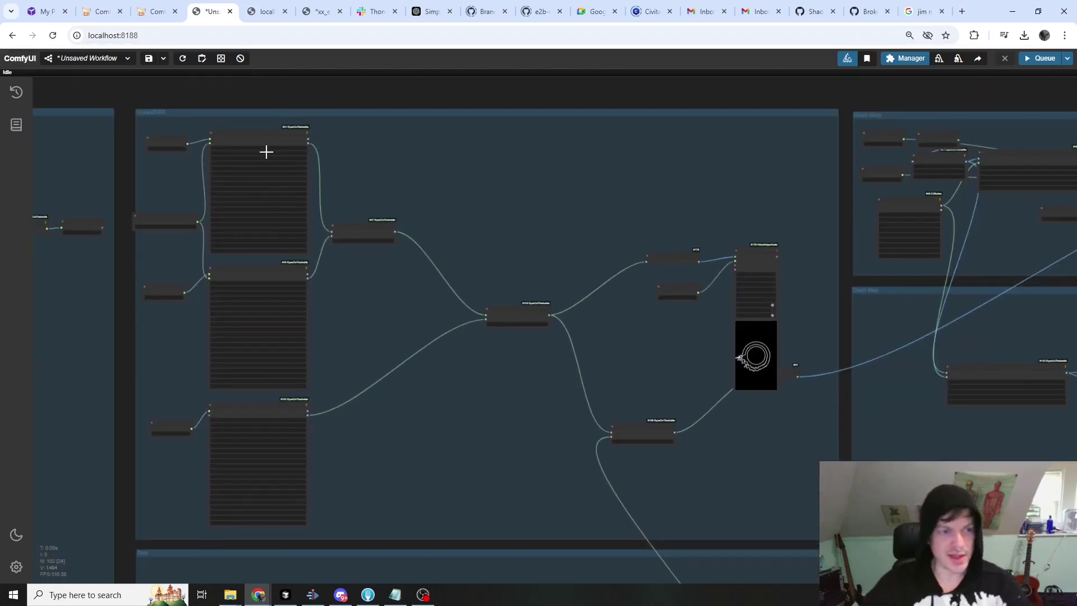
drag(638, 238, 422, 243)
scroll(486, 341, up, 5)
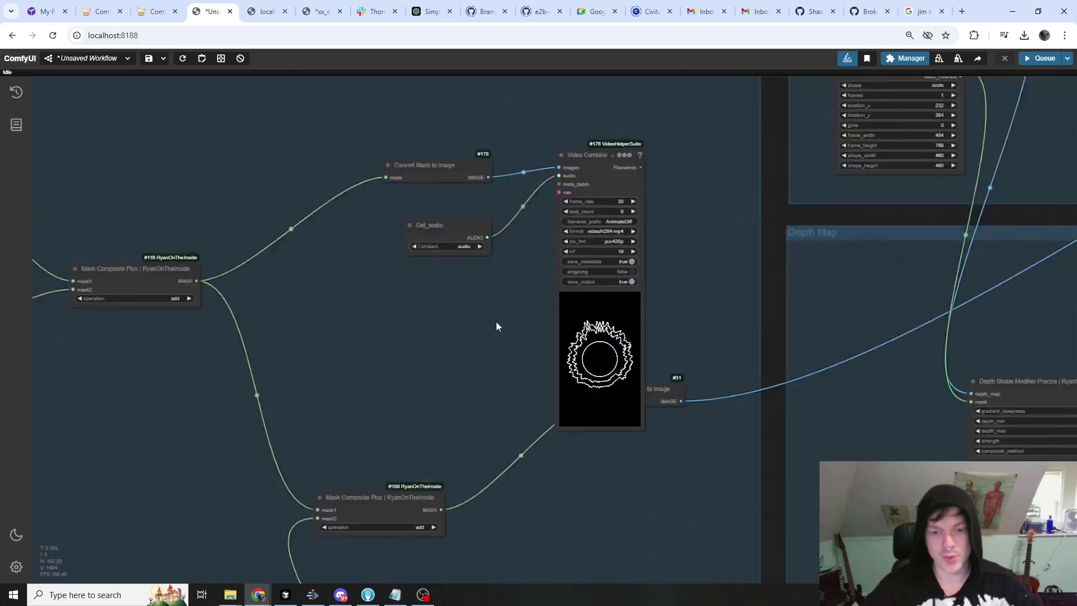
scroll(486, 337, up, 1)
drag(502, 317, 486, 314)
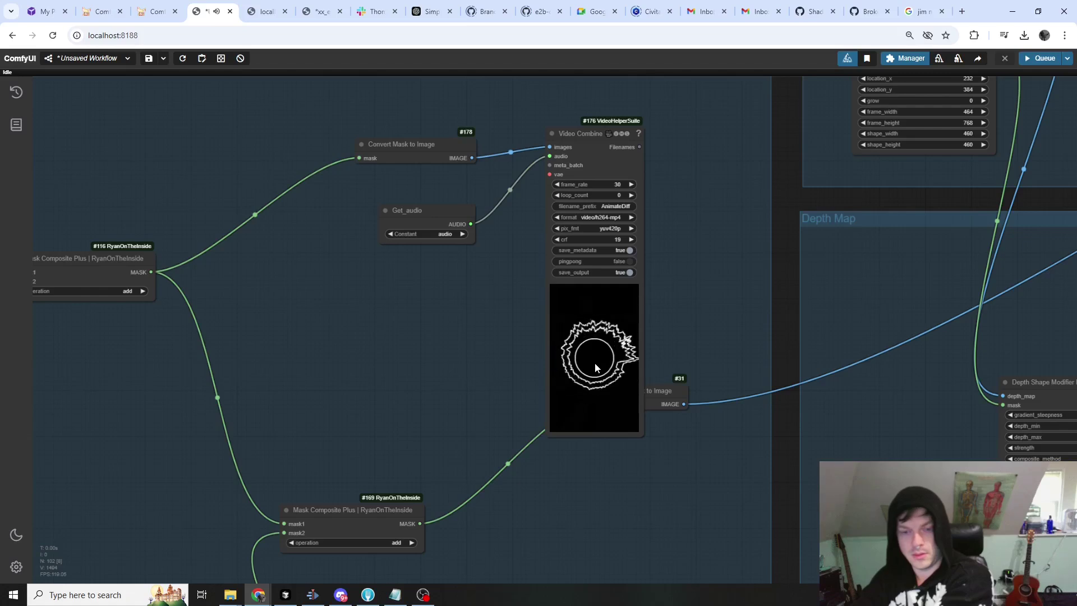
scroll(426, 376, down, 1)
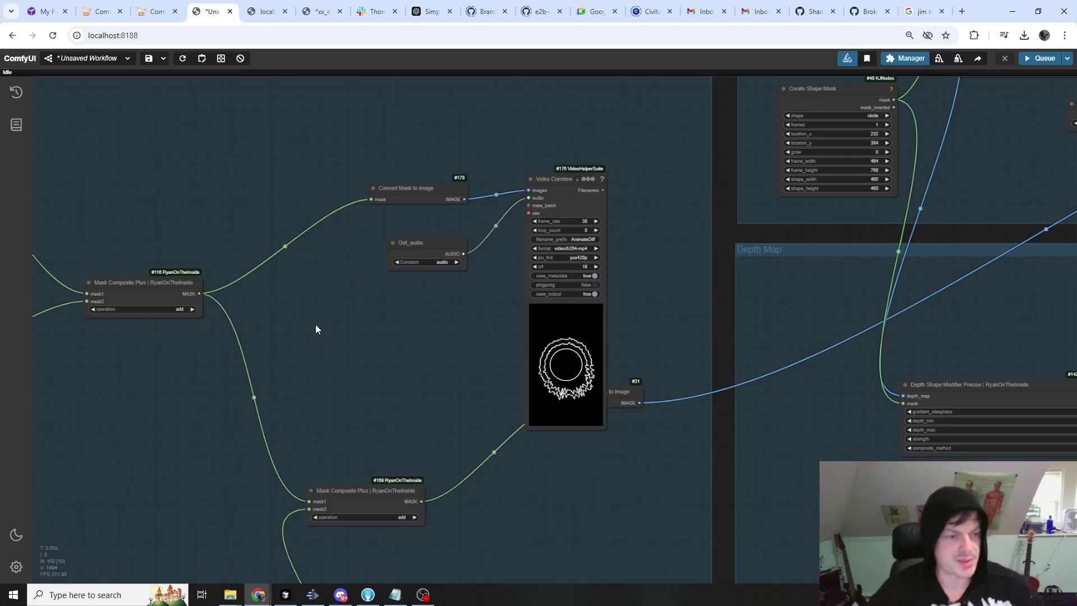
Read the built-in help of the first Flex Audio Visualizer Circular node in the VisualiZERS group and close it.
scroll(320, 243, down, 5)
scroll(364, 258, up, 1)
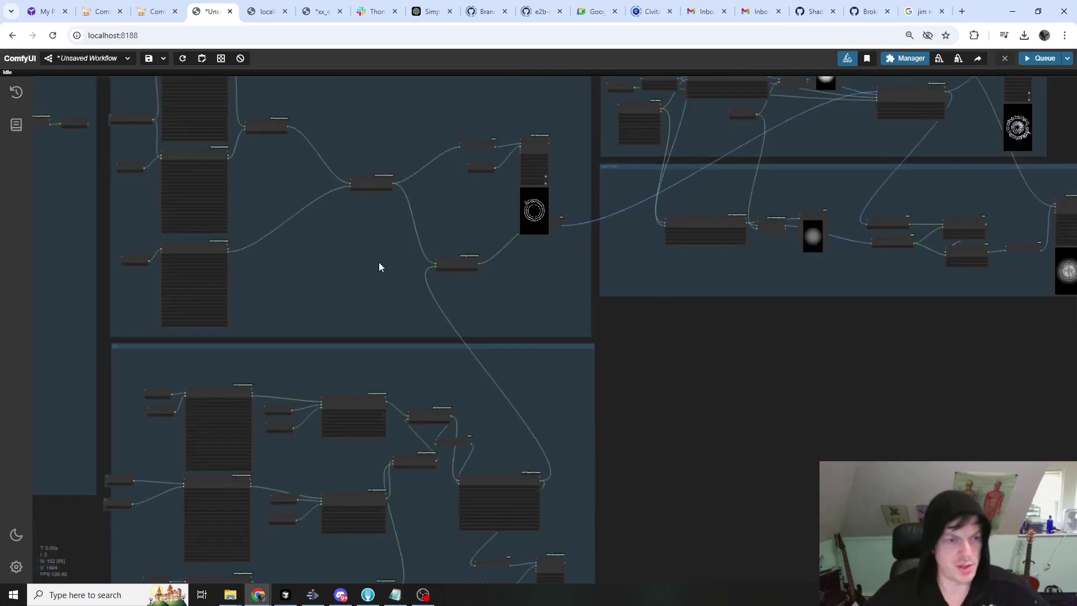
drag(378, 267, 623, 377)
scroll(493, 150, up, 6)
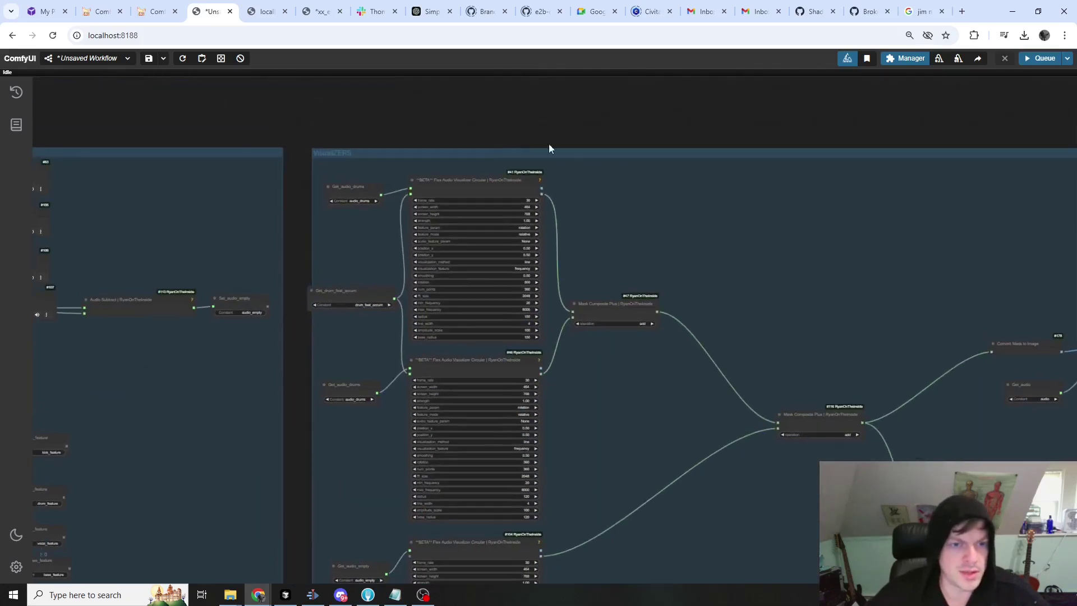
scroll(549, 147, up, 5)
click(542, 186)
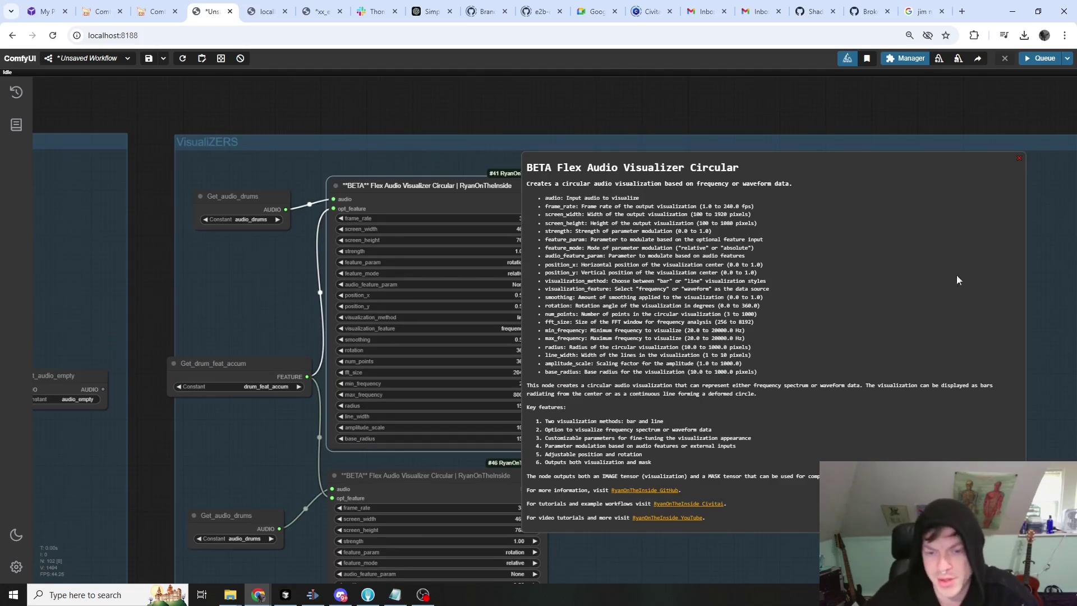
click(1019, 161)
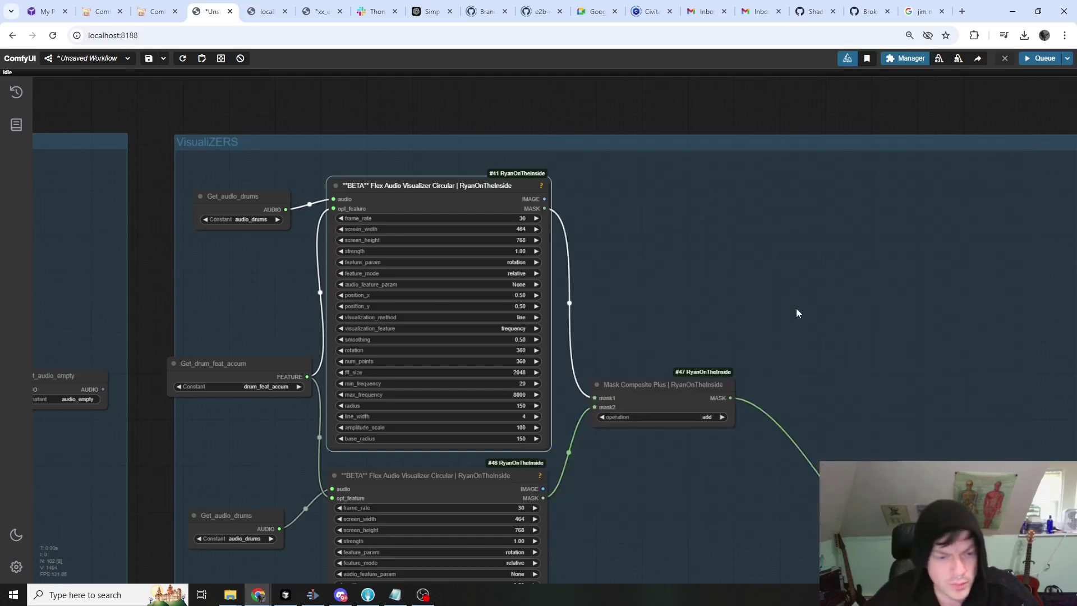
Shift the Get_drum_feat_accum node slightly up and away from the circular visualizers, and check the first visualizer's feature_param options.
drag(798, 303, 818, 243)
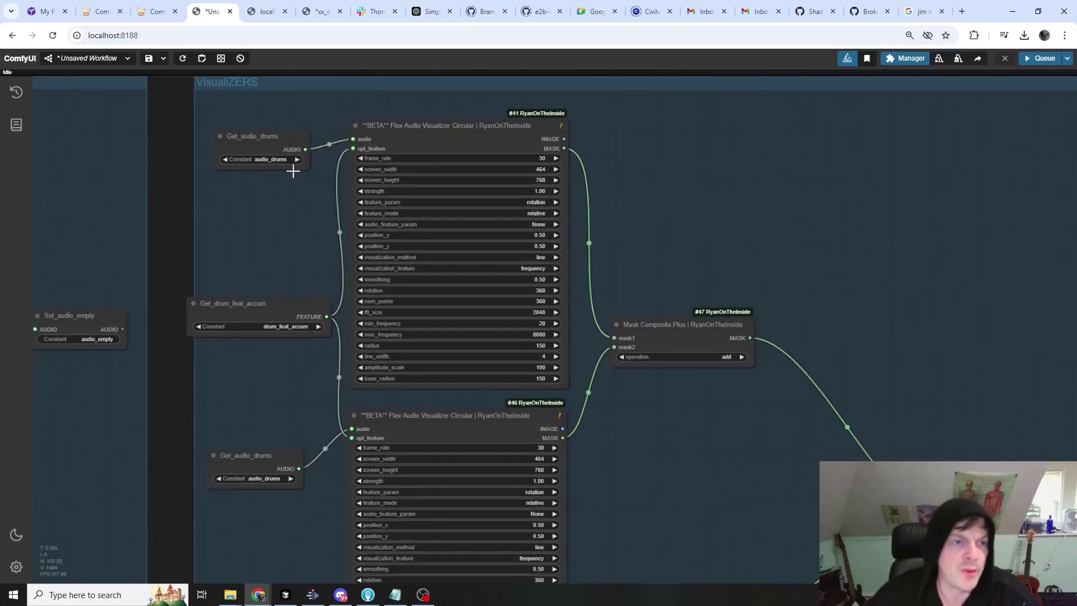
drag(243, 303, 235, 277)
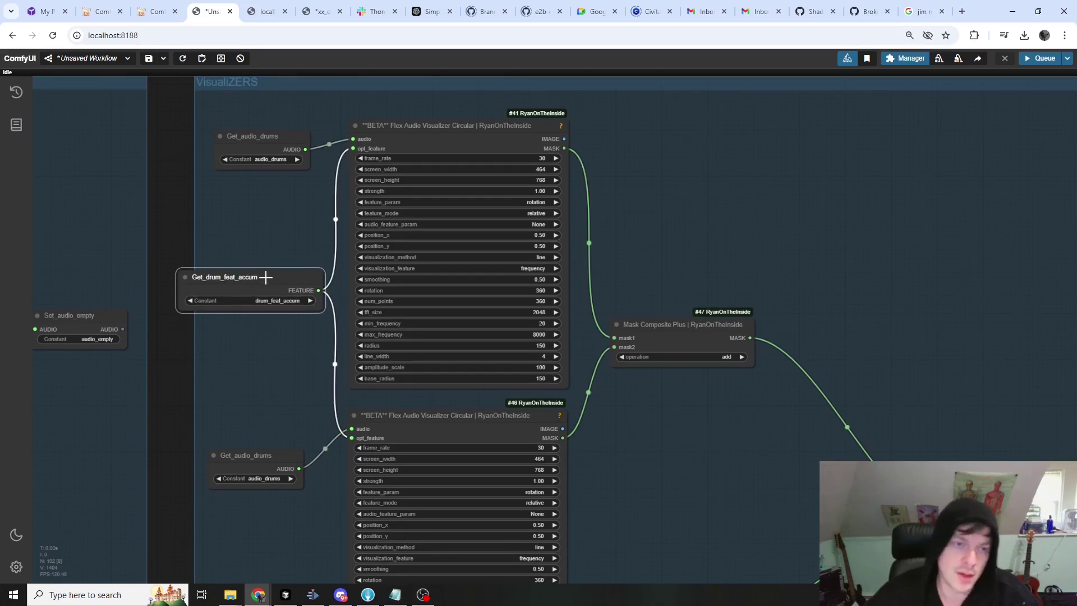
click(396, 203)
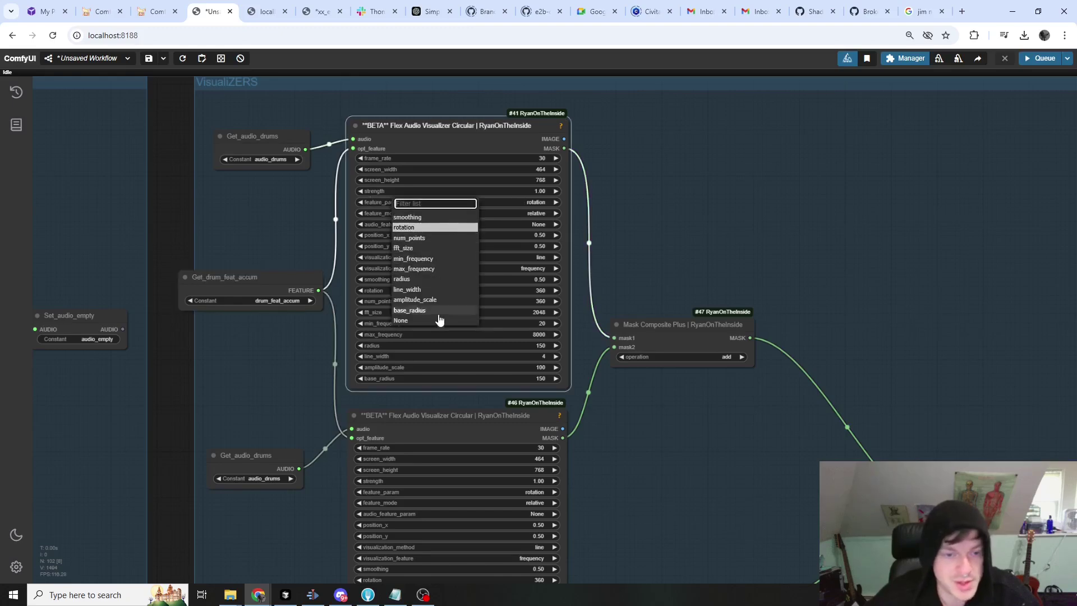
click(313, 210)
Move the Get_audio_empty node feeding the third circular visualizer in the VisualiZERS group slightly up and away from it.
scroll(359, 307, down, 5)
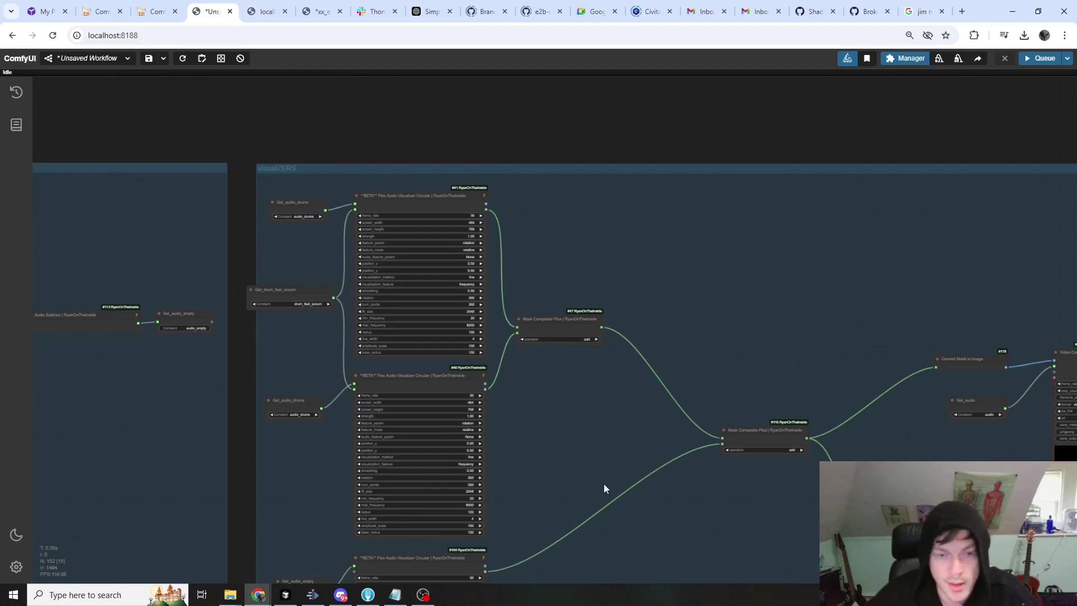
drag(599, 478, 603, 322)
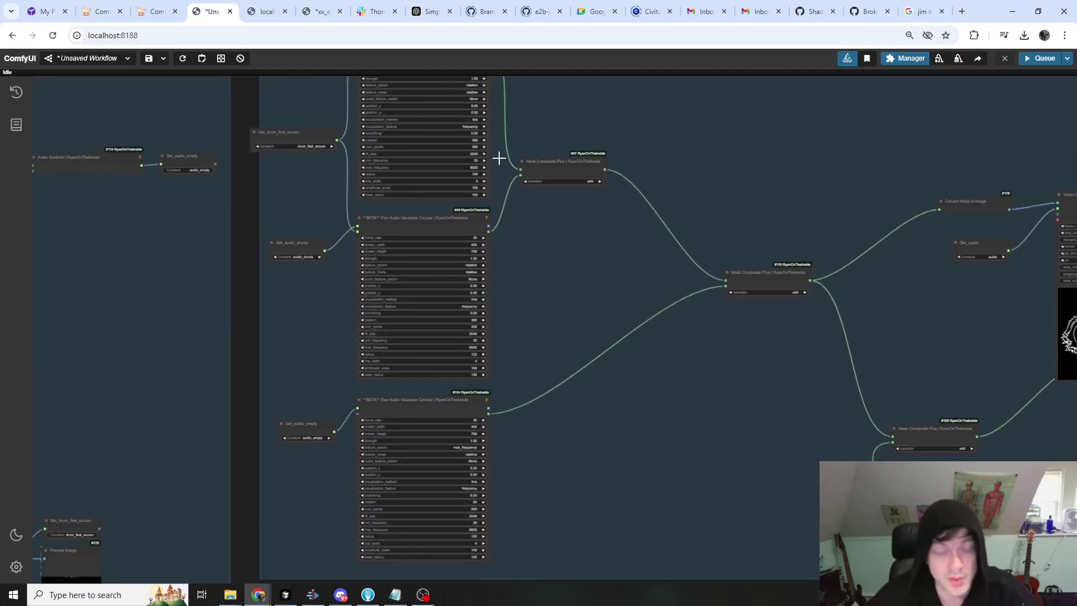
scroll(493, 496, down, 3)
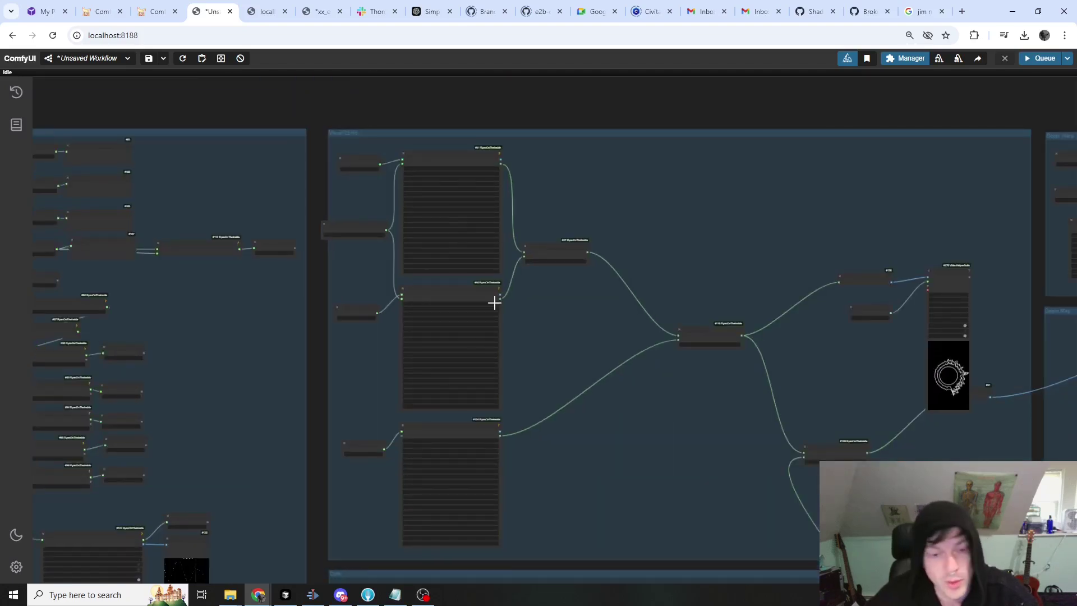
drag(783, 363, 585, 338)
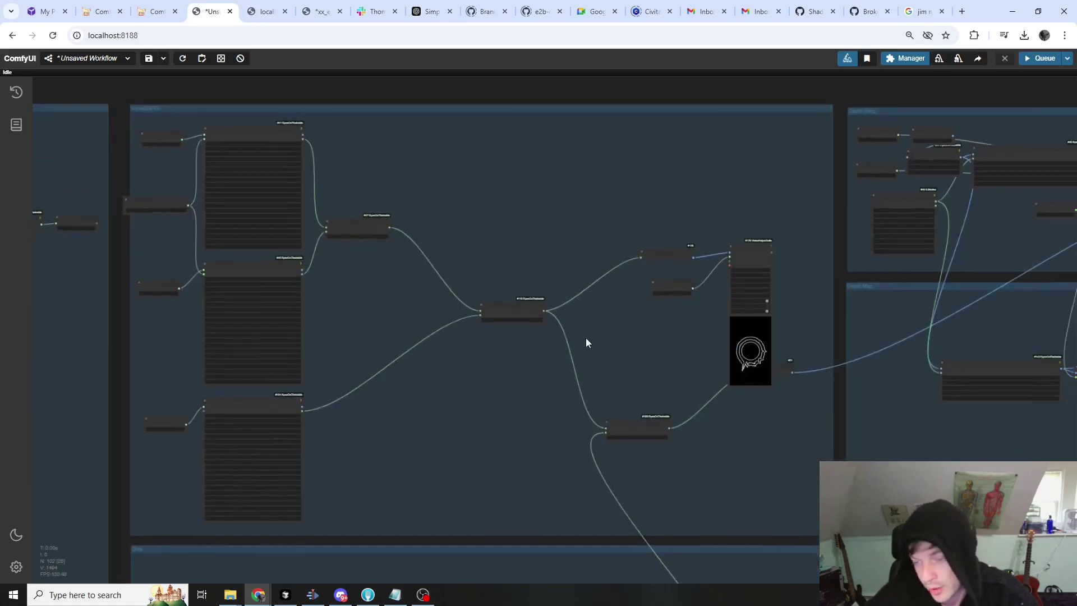
scroll(676, 344, up, 5)
drag(671, 339, 785, 287)
scroll(785, 287, down, 4)
scroll(397, 304, up, 5)
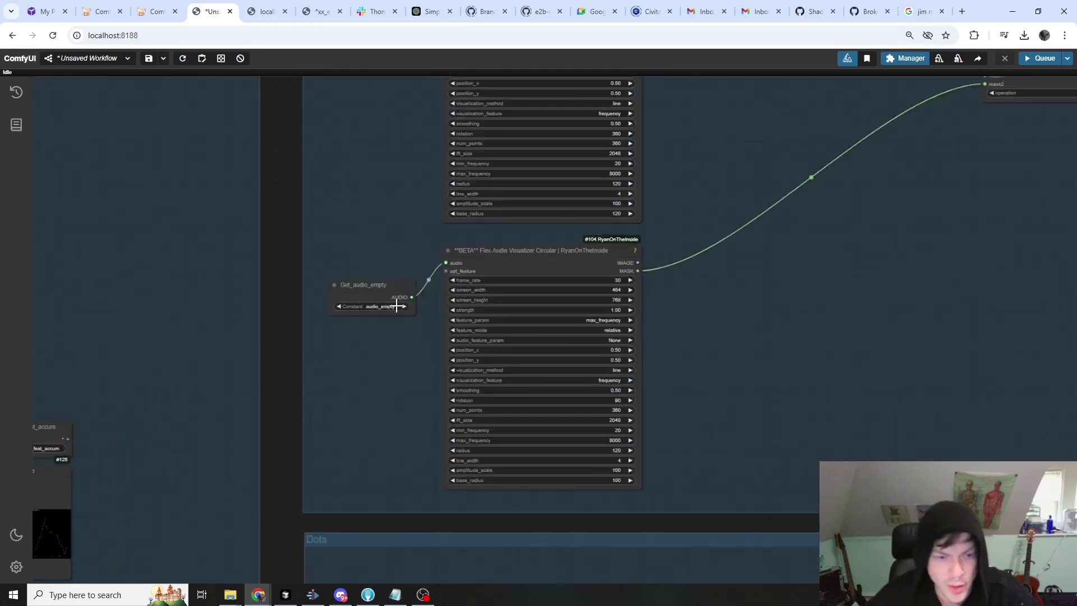
drag(362, 271, 342, 258)
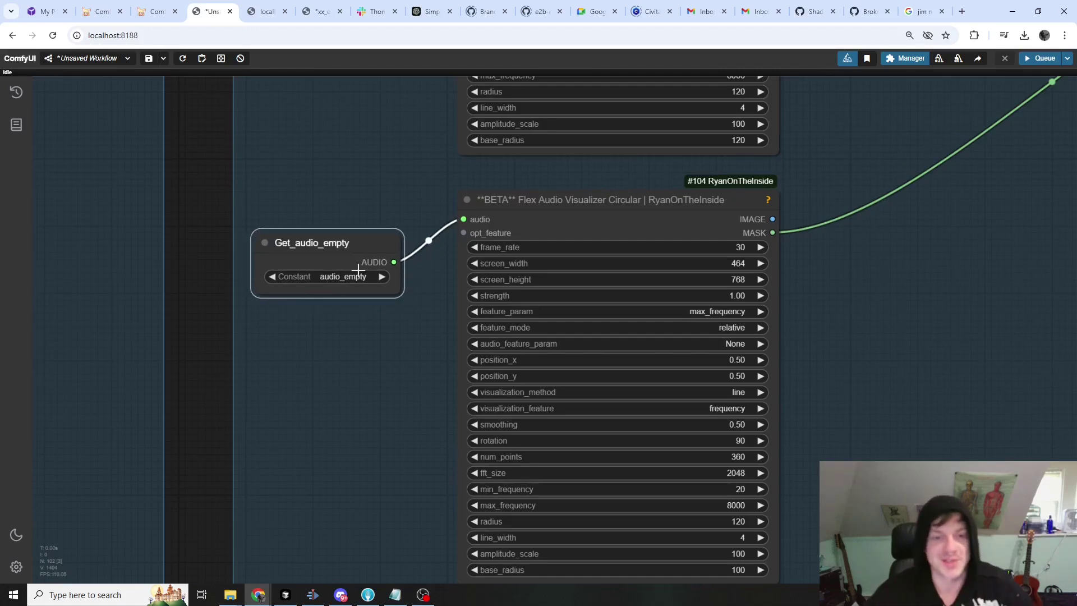
Examine the rotating dots animation in the Video Combine preview of the Dots group.
scroll(387, 331, down, 10)
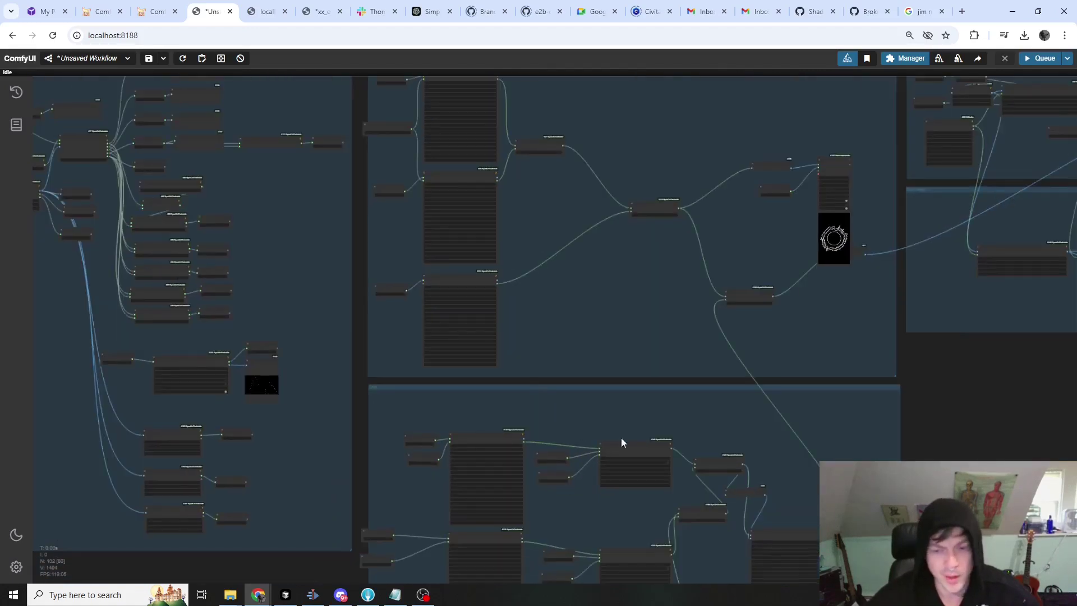
scroll(803, 385, up, 10)
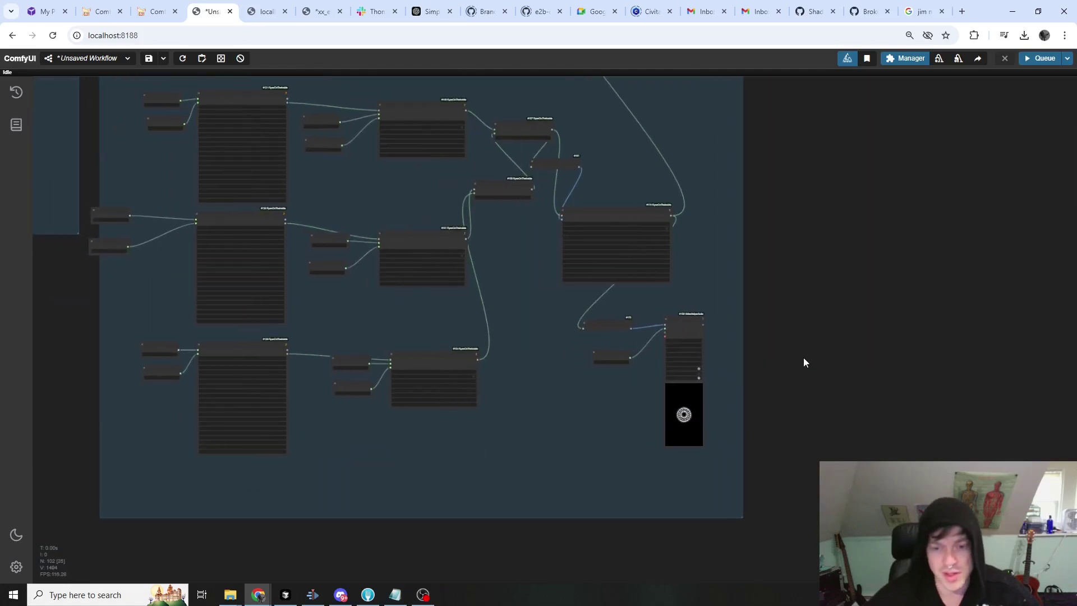
scroll(777, 356, up, 8)
scroll(797, 325, down, 5)
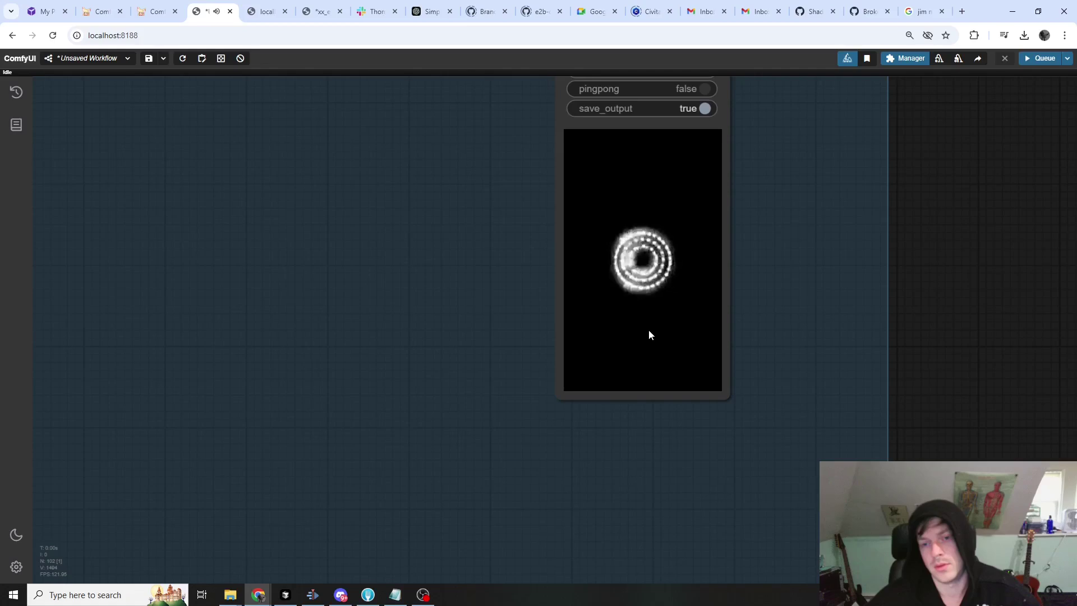
Move the Get_bass_feature node feeding the first circular visualizer in the Dots group a little farther from it.
scroll(658, 331, down, 15)
drag(365, 392, 653, 490)
scroll(649, 329, up, 6)
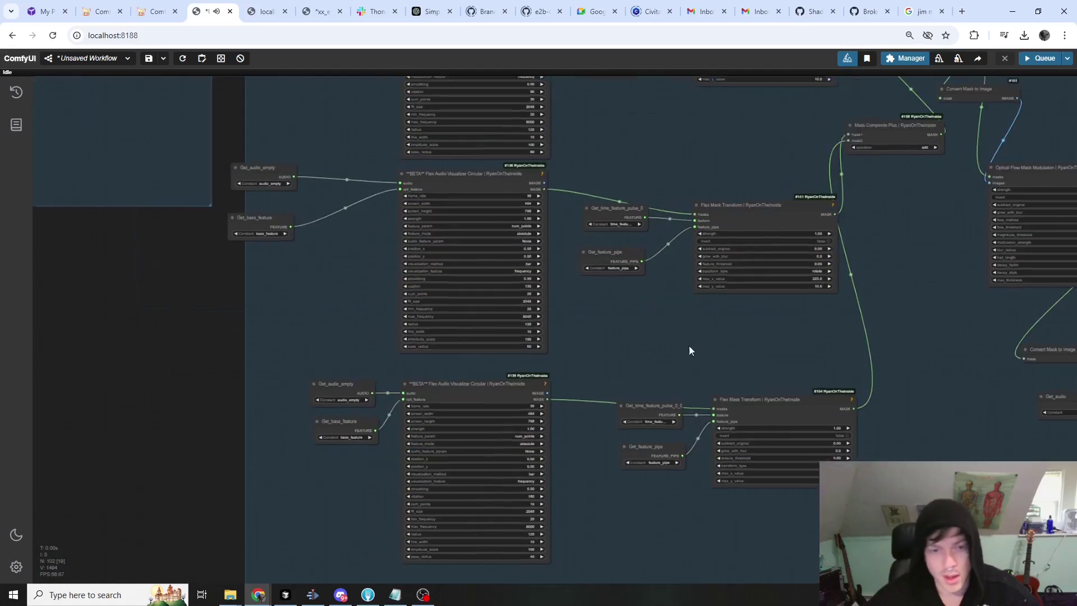
scroll(652, 229, up, 3)
drag(653, 229, 739, 350)
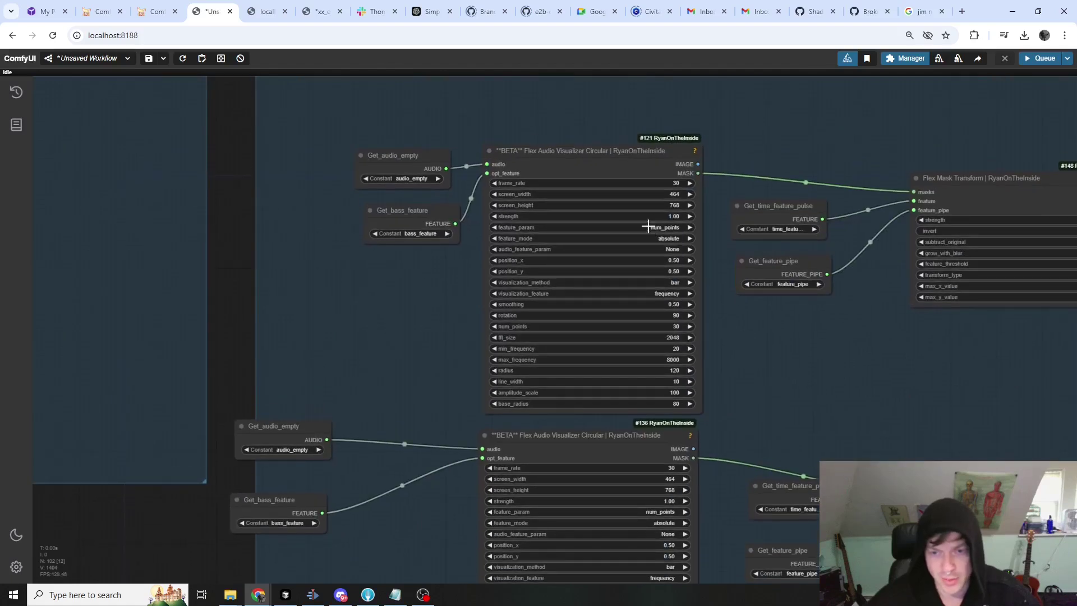
drag(426, 210, 383, 225)
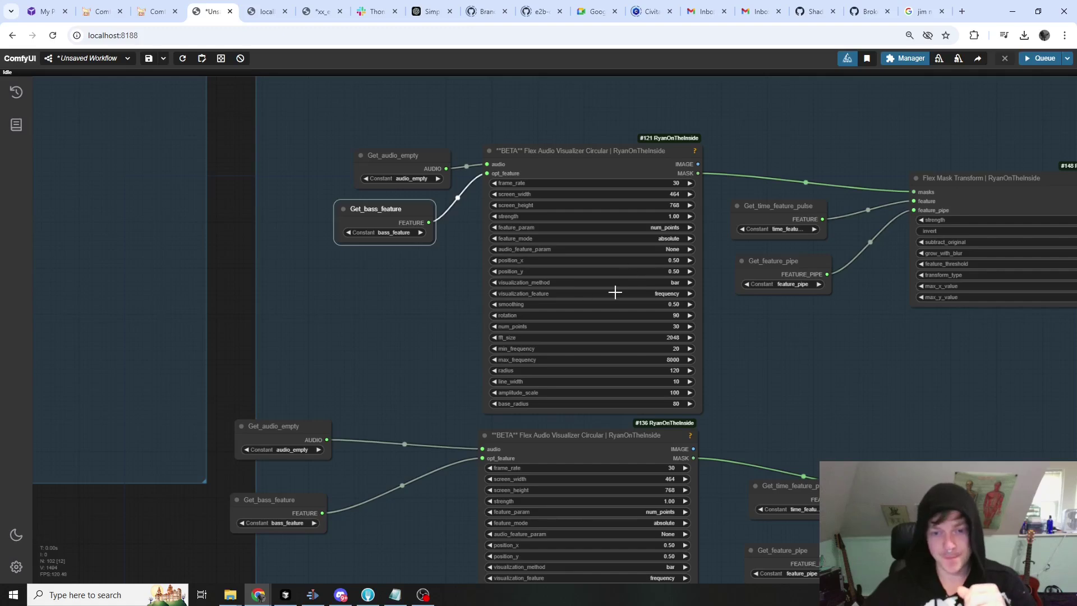
Duplicate the first circular visualizer of the Dots group into the empty canvas below the group.
scroll(808, 346, down, 1)
scroll(809, 346, down, 3)
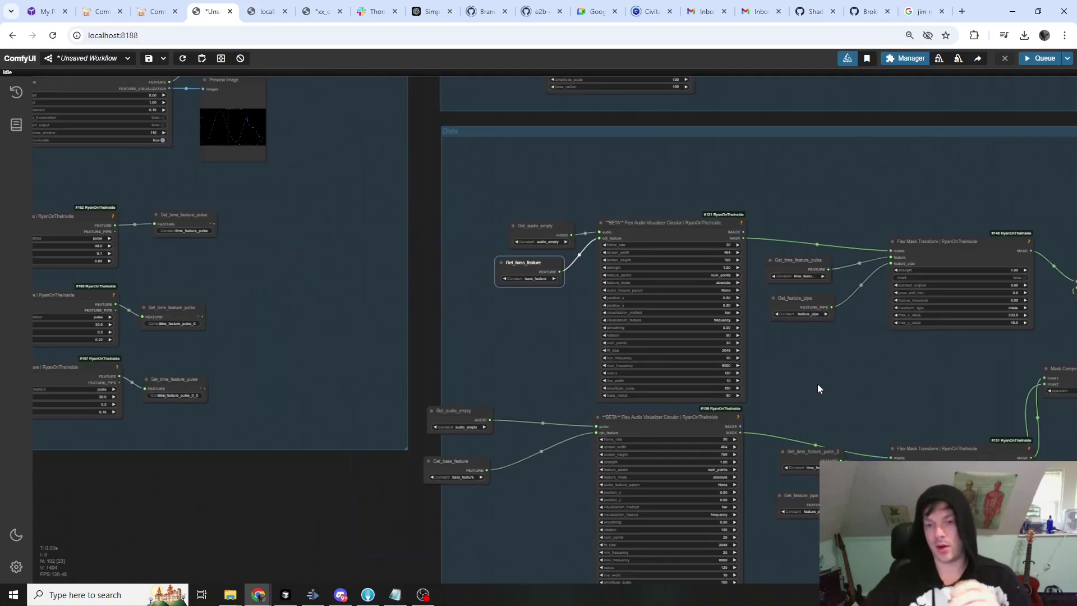
scroll(601, 300, down, 2)
scroll(553, 303, up, 5)
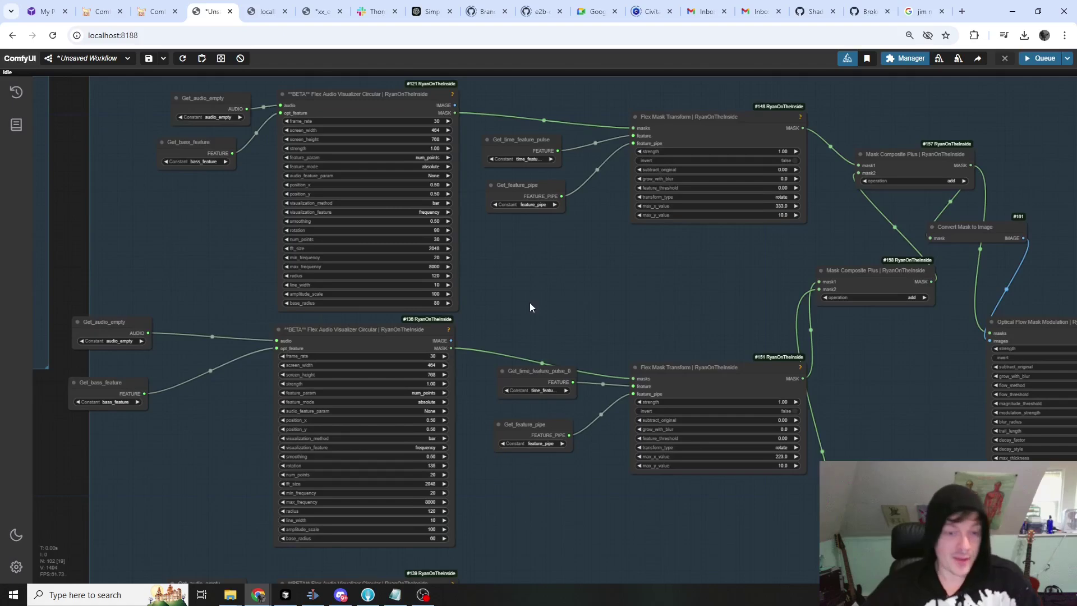
scroll(570, 203, down, 6)
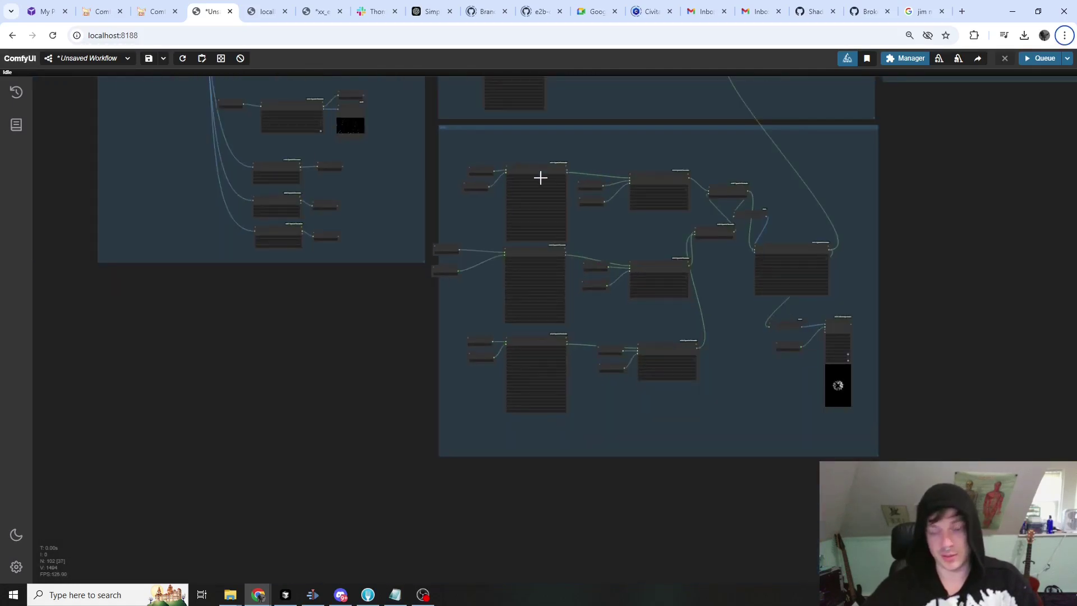
drag(541, 173, 575, 471)
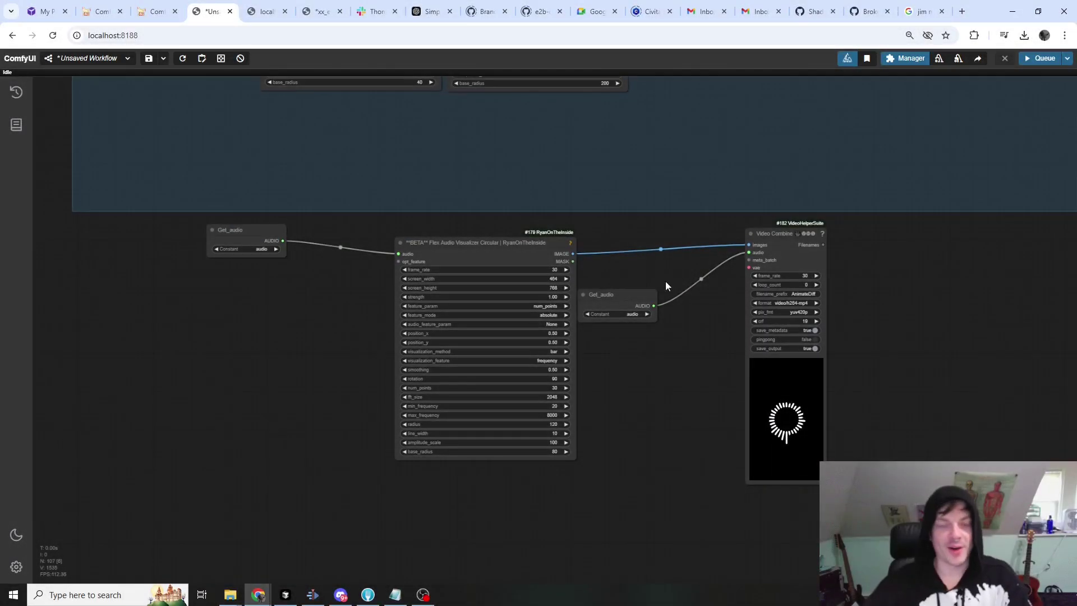
Arrange the Get_audio and Video Combine nodes beside the duplicated circular visualizer and inspect its bar-style video preview.
drag(486, 248, 405, 236)
drag(606, 296, 555, 275)
click(797, 236)
drag(797, 235, 707, 235)
scroll(618, 368, up, 2)
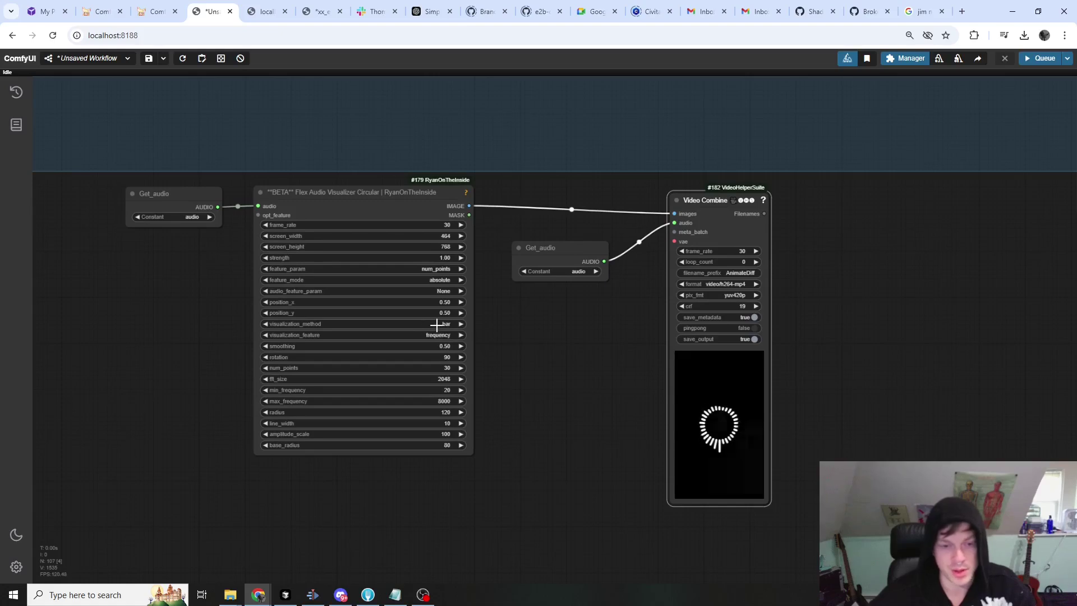
scroll(547, 374, up, 1)
drag(547, 374, 452, 336)
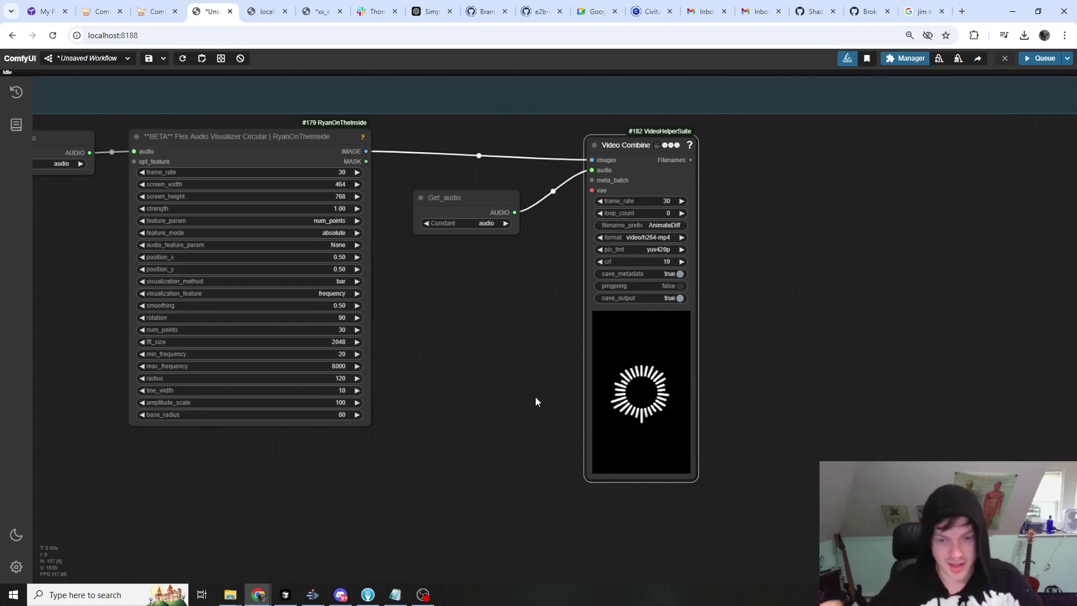
Move the Get_audio_empty and Get_bass_feature nodes away from the third circular visualizer they feed in the Dots group.
scroll(536, 398, down, 3)
scroll(210, 302, down, 2)
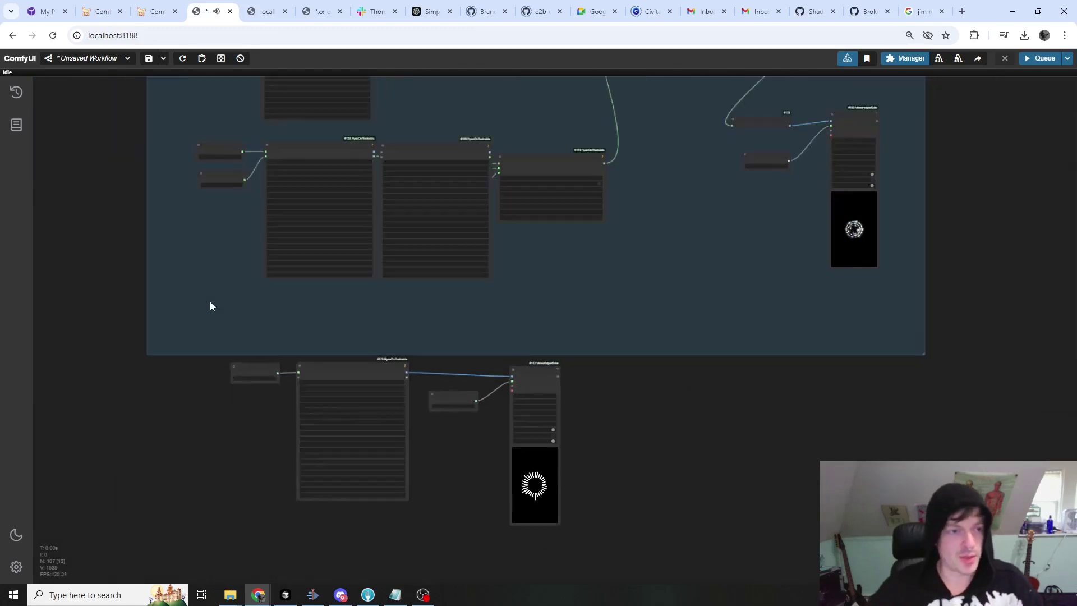
scroll(231, 243, up, 2)
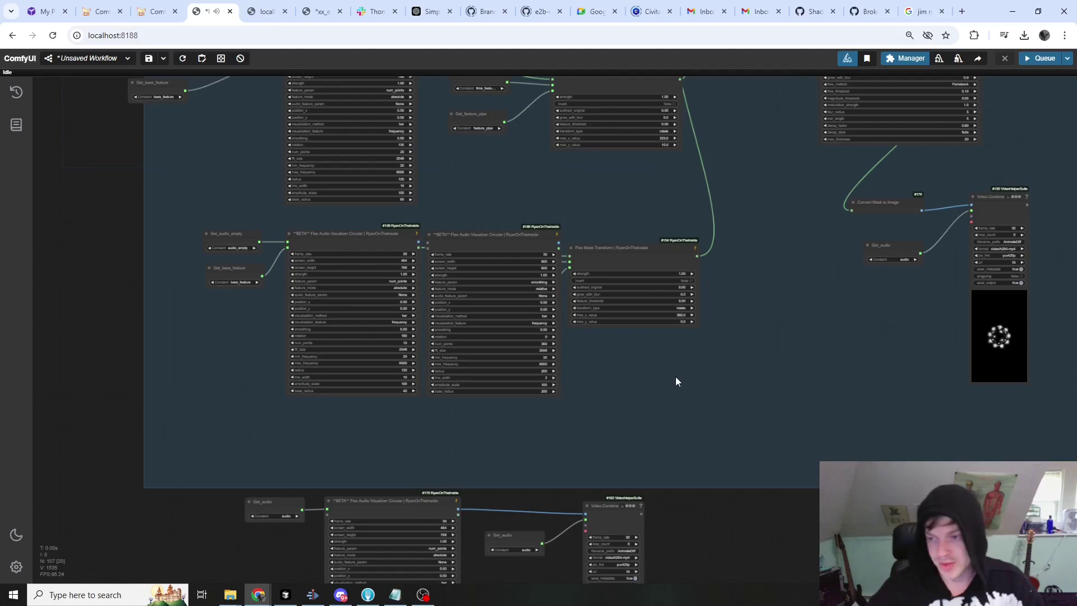
scroll(241, 344, up, 4)
drag(166, 136, 246, 279)
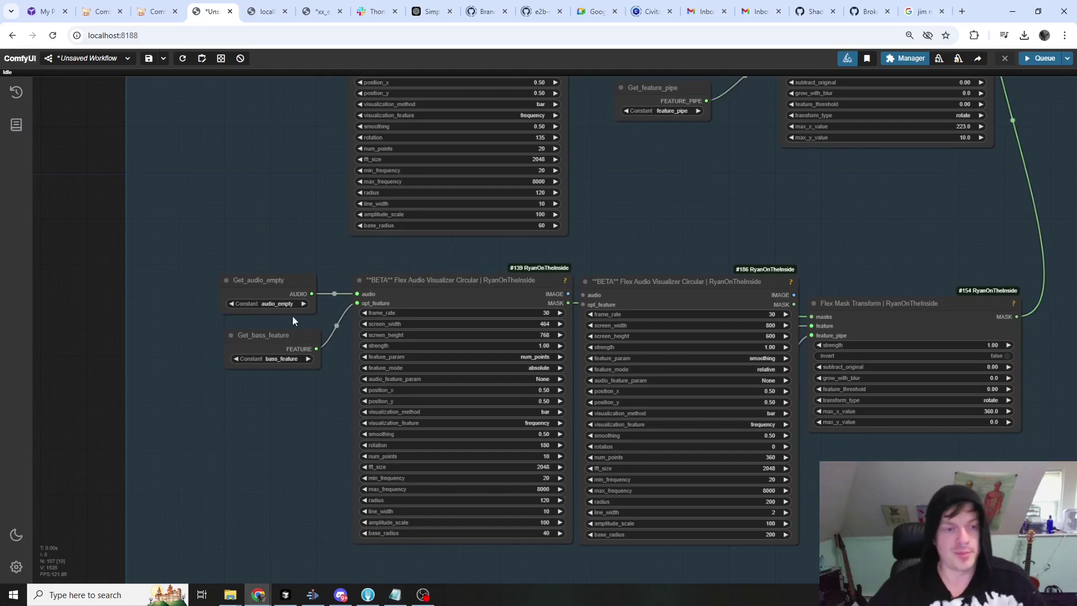
drag(271, 283, 242, 273)
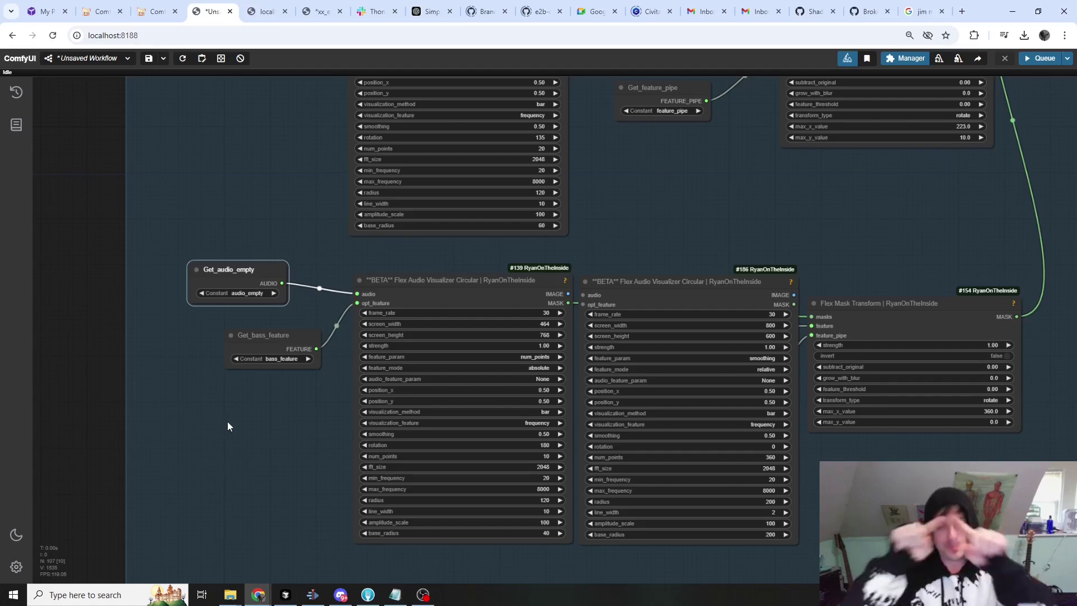
drag(267, 346, 232, 340)
Move the Get_bass_feature node feeding the second circular visualizer in the Dots group slightly closer to it.
scroll(255, 382, down, 4)
drag(216, 432, 101, 410)
scroll(101, 406, down, 5)
drag(456, 393, 369, 400)
scroll(401, 387, up, 2)
drag(281, 308, 428, 372)
drag(143, 300, 431, 322)
scroll(432, 322, up, 5)
drag(274, 309, 303, 306)
Inspect the three pulse Time Feature nodes that drive the dots and move the first one slightly down toward the second.
drag(349, 385, 227, 310)
scroll(477, 359, down, 3)
drag(544, 365, 446, 397)
scroll(388, 415, down, 3)
drag(441, 323, 404, 210)
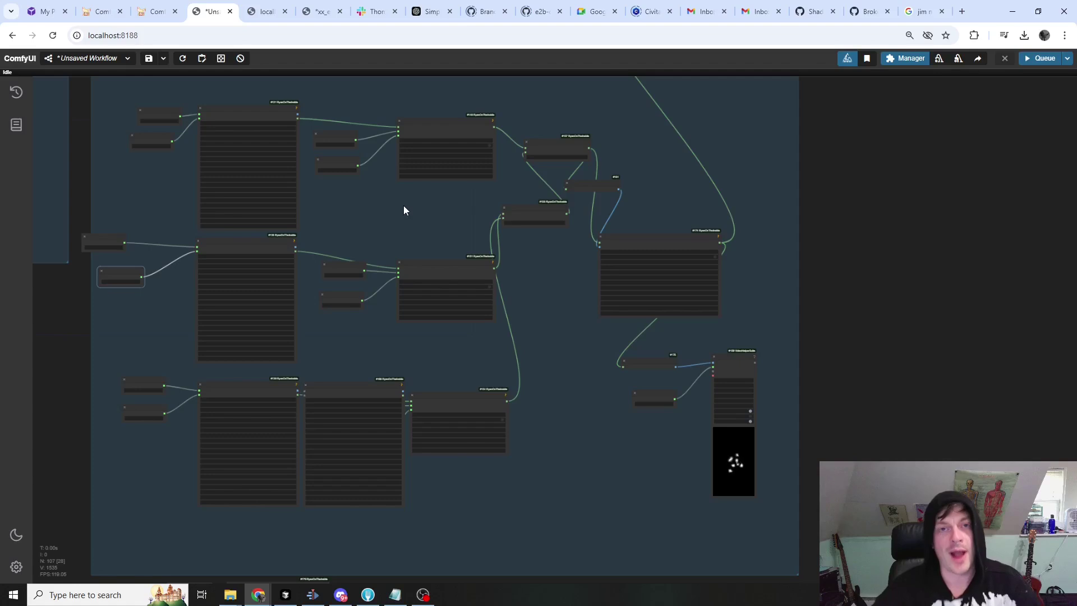
drag(499, 197, 708, 180)
scroll(709, 180, down, 2)
drag(242, 335, 466, 375)
scroll(431, 191, up, 3)
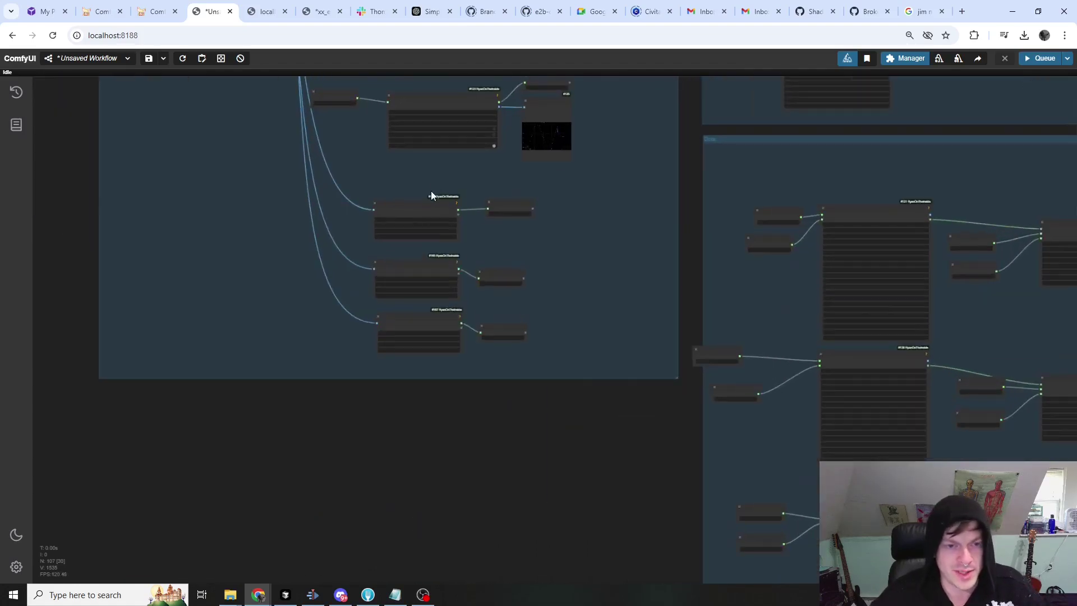
scroll(452, 179, up, 5)
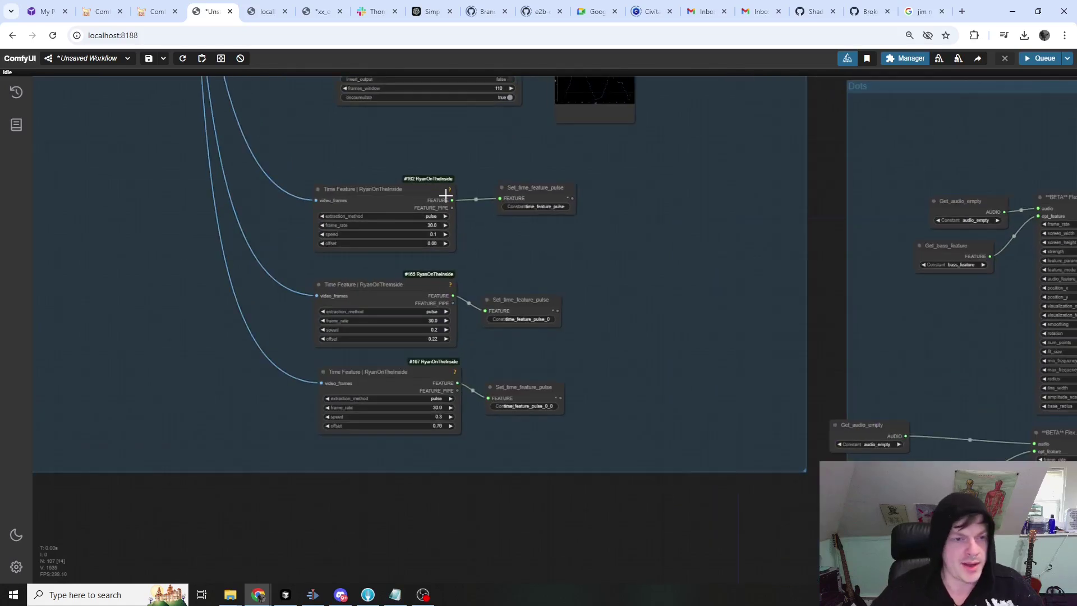
drag(397, 189, 397, 198)
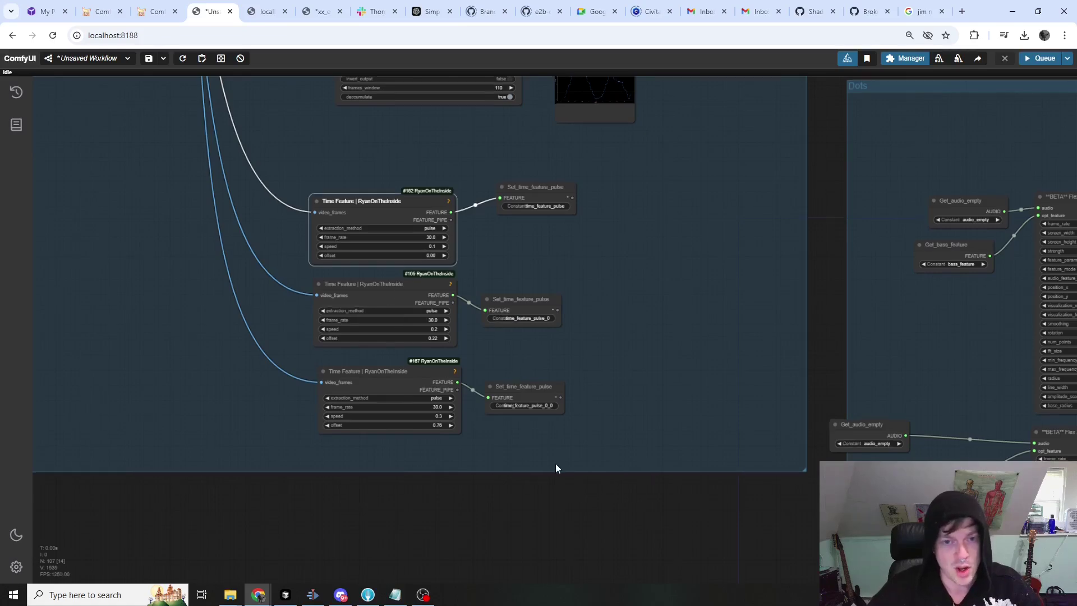
Delete the extra circular visualizer sitting between the third visualizer of the Dots group and its Flex Mask Transform node.
drag(563, 478, 488, 375)
scroll(514, 335, down, 6)
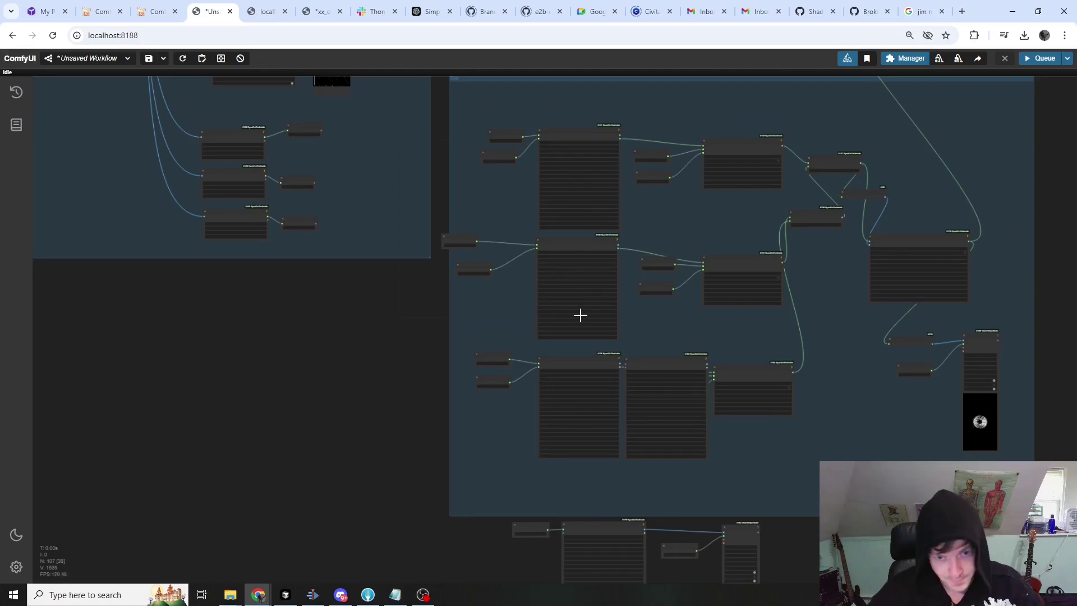
scroll(311, 403, down, 2)
drag(390, 305, 308, 299)
scroll(533, 263, up, 3)
drag(594, 391, 603, 344)
drag(493, 380, 507, 437)
key(Delete)
Move the Dots group's first Flex Mask Transform closer to its Get nodes and nudge the first circular visualizer toward them.
drag(638, 339, 506, 403)
scroll(622, 337, up, 5)
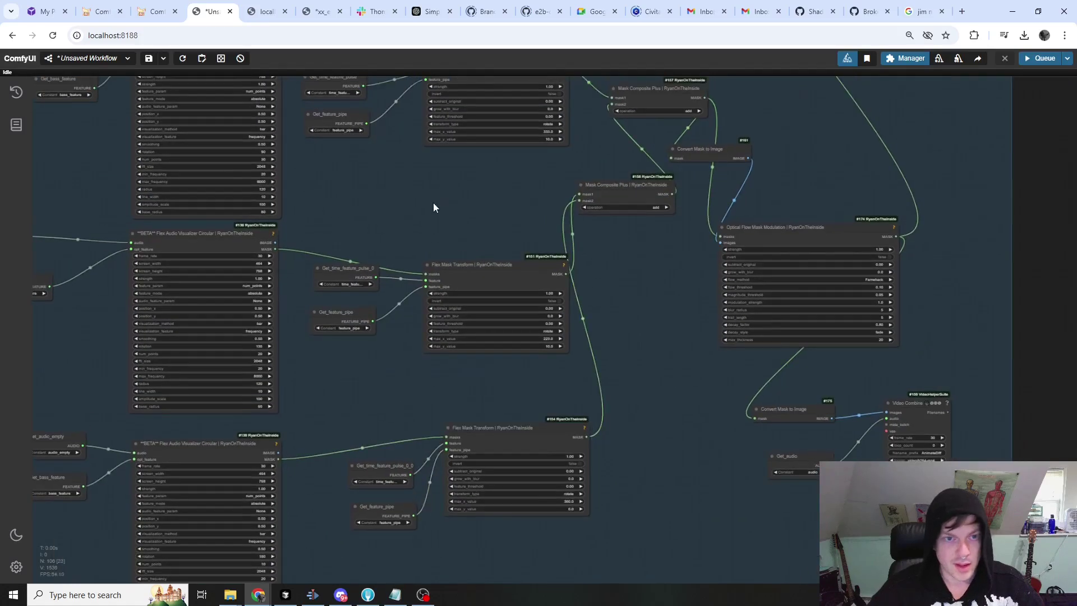
scroll(432, 200, up, 1)
drag(429, 205, 413, 255)
drag(470, 95, 462, 102)
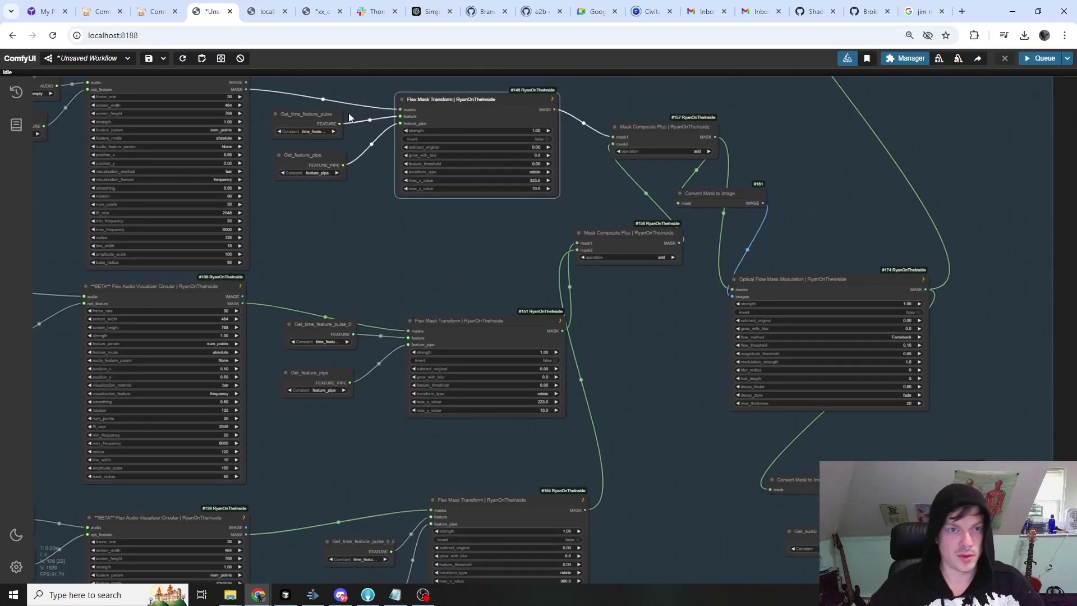
drag(207, 87, 214, 85)
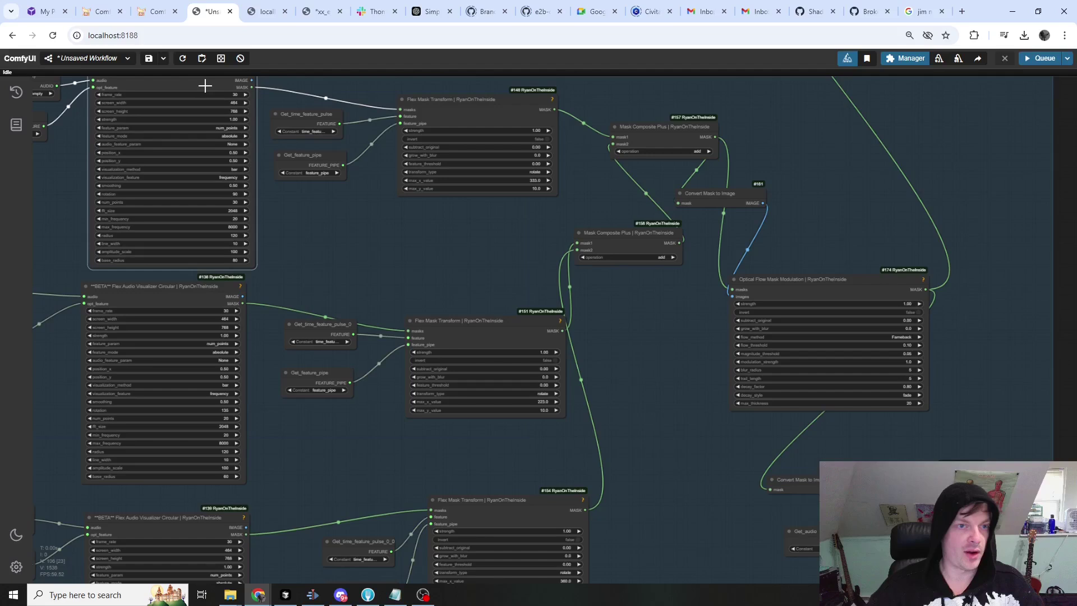
drag(417, 106, 399, 101)
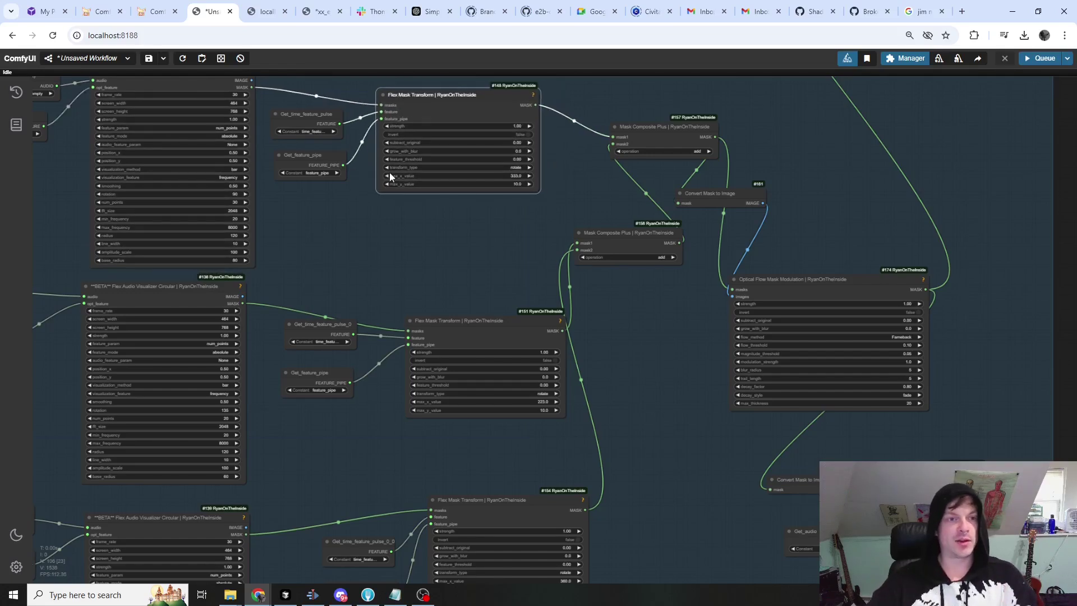
Shift the Dots group's upper Mask Composite Plus node slightly right and the lower one right and down.
drag(491, 242, 388, 261)
drag(556, 152, 568, 153)
drag(522, 261, 544, 302)
Move the Optical Flow Mask Modulation node up and right, away from the Mask Composite Plus nodes, and examine its settings.
drag(518, 484, 440, 284)
drag(887, 254, 844, 294)
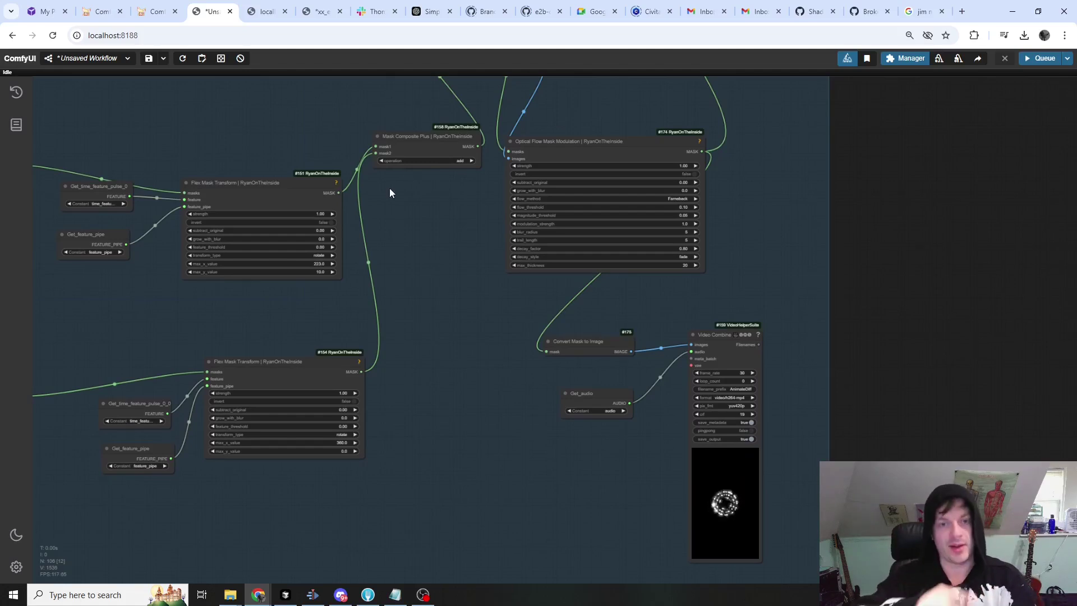
drag(415, 280, 418, 379)
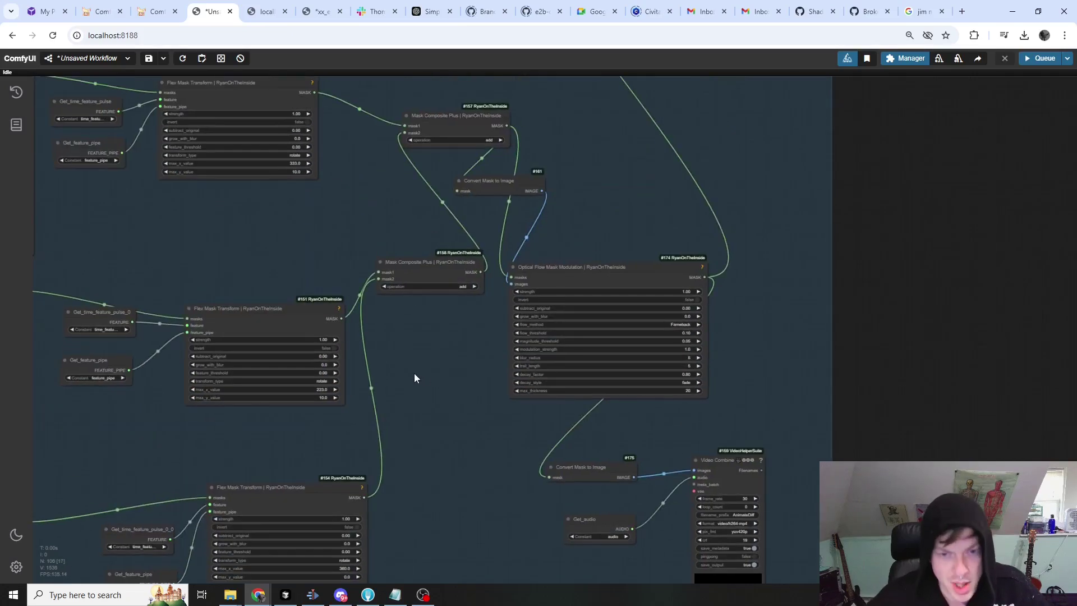
drag(599, 271, 653, 223)
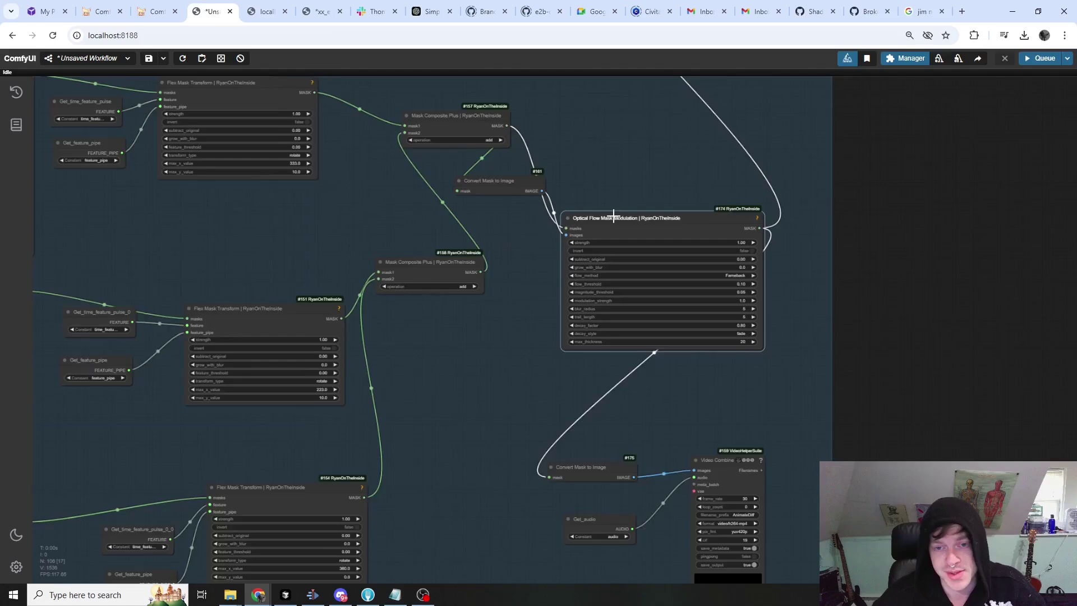
scroll(679, 196, up, 5)
drag(646, 198, 581, 161)
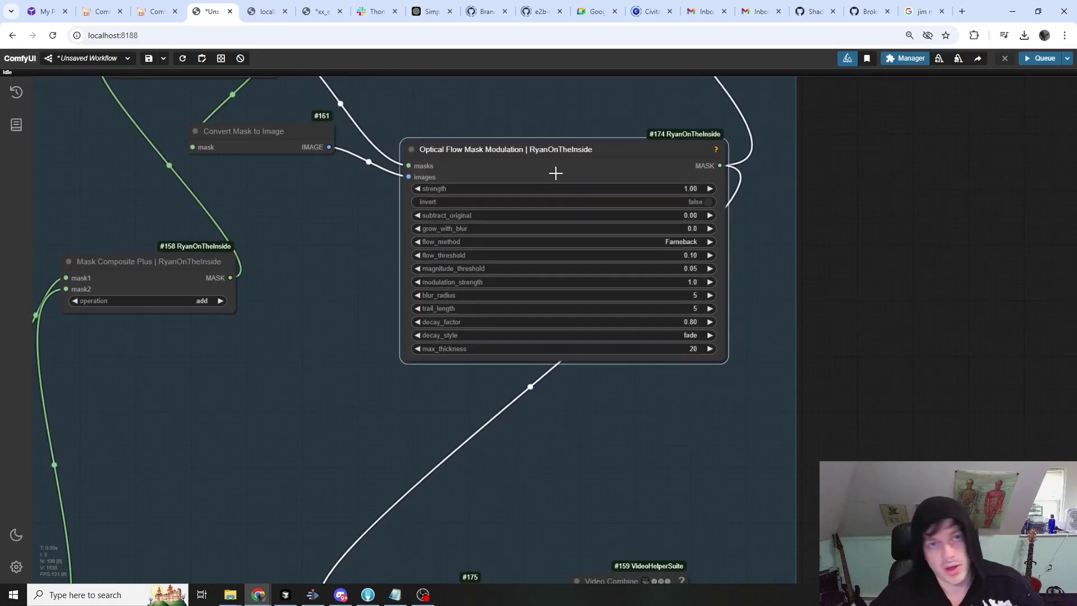
scroll(549, 158, down, 5)
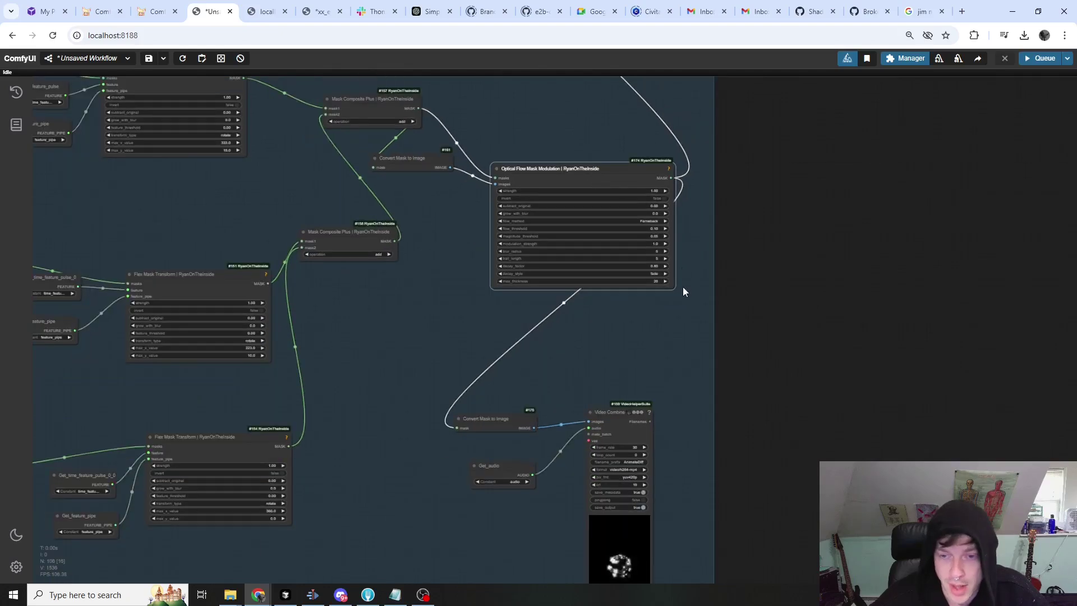
Examine the Video Combine preview of the rotating dots at the end of the Dots group.
drag(768, 336, 757, 259)
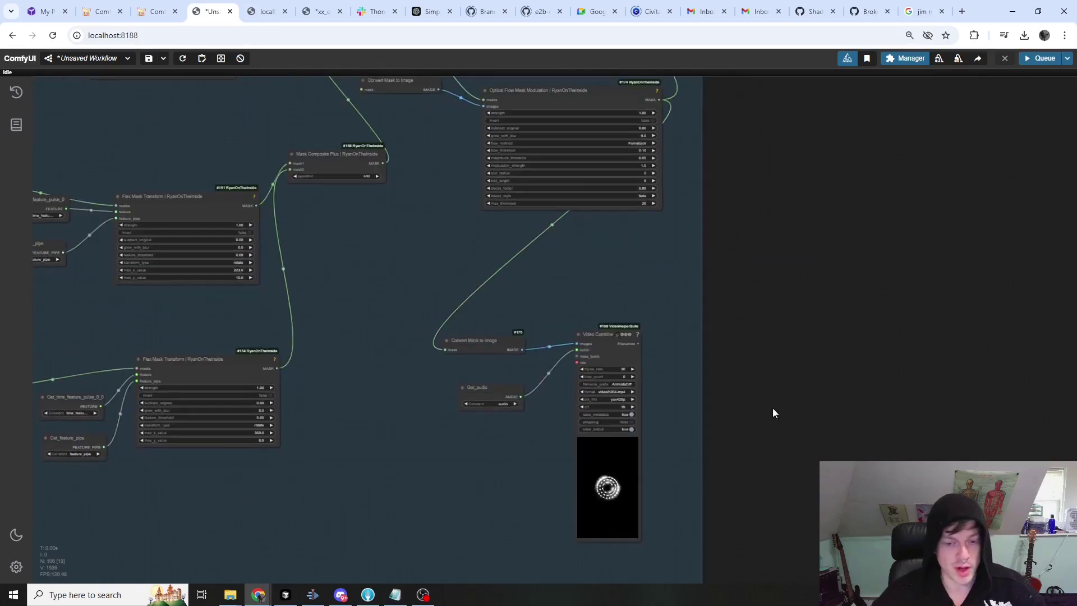
drag(770, 426, 806, 297)
scroll(573, 375, down, 4)
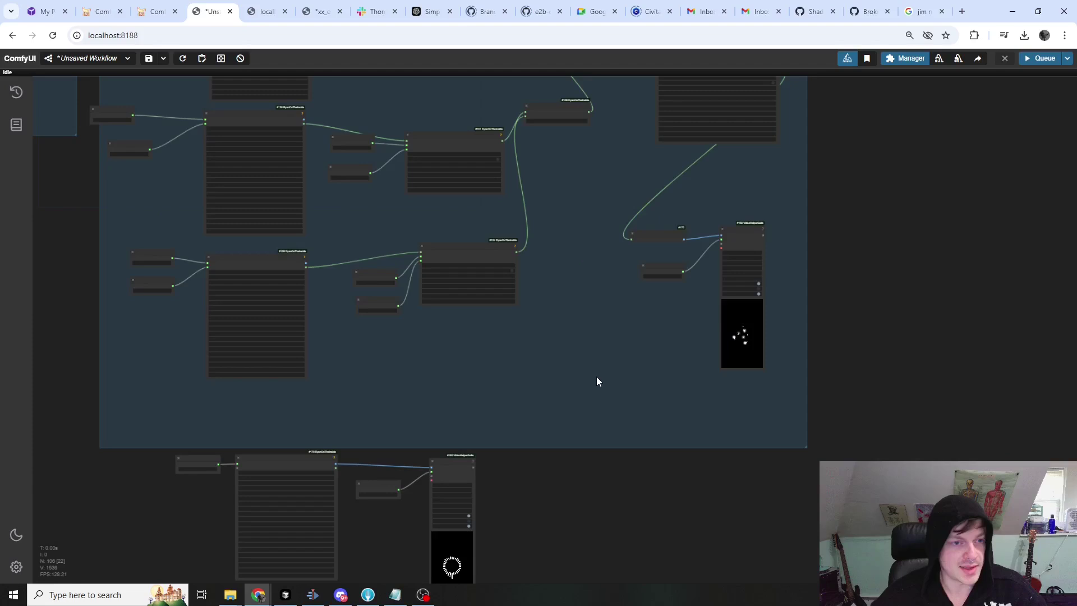
scroll(599, 378, up, 4)
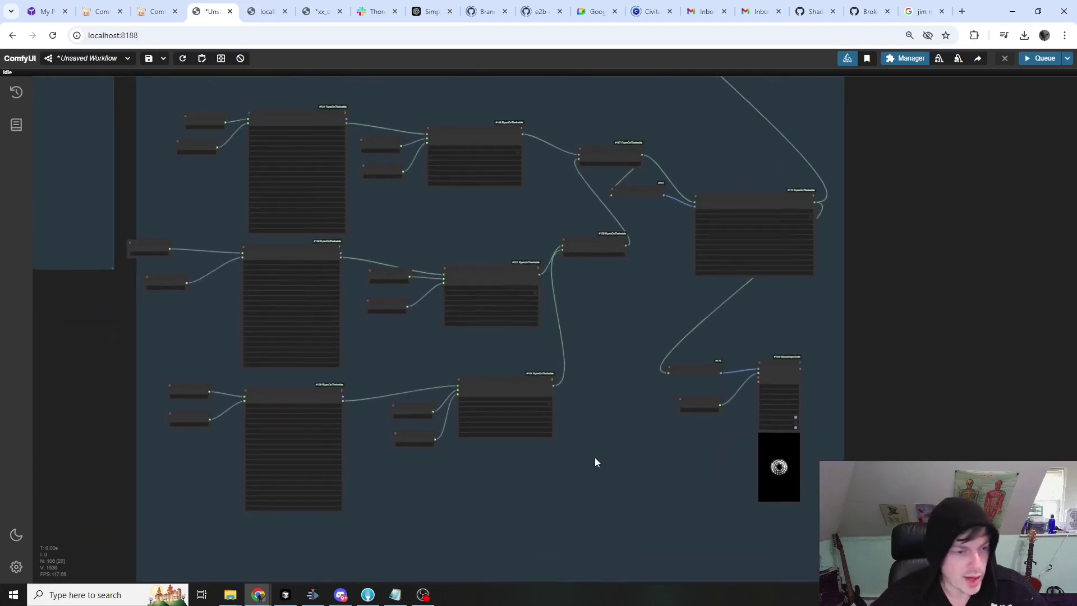
scroll(671, 413, up, 5)
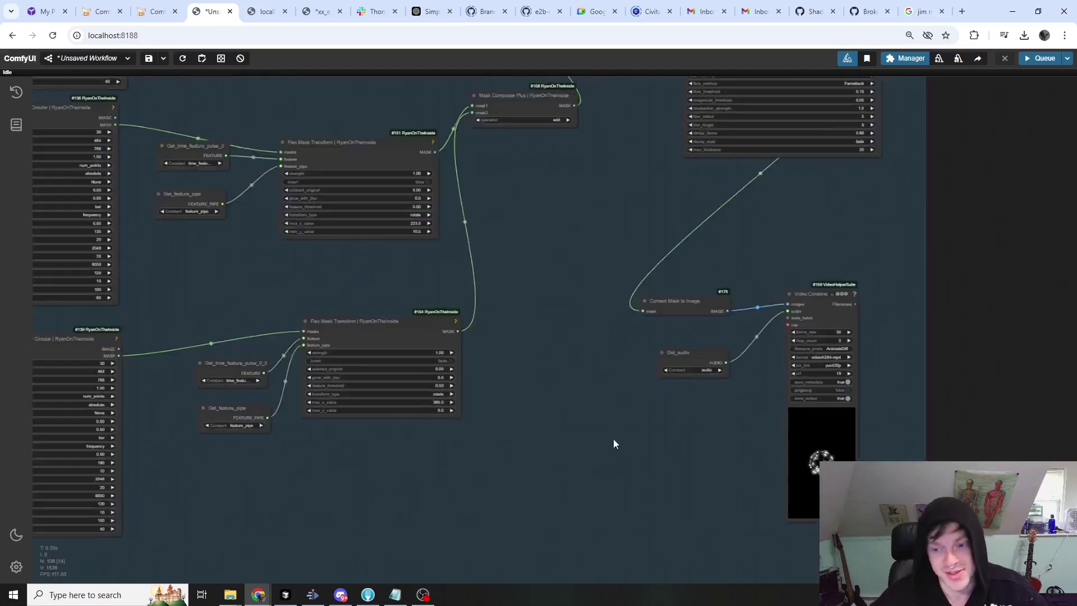
drag(614, 438, 298, 384)
scroll(314, 387, up, 3)
drag(412, 397, 310, 378)
scroll(314, 373, up, 3)
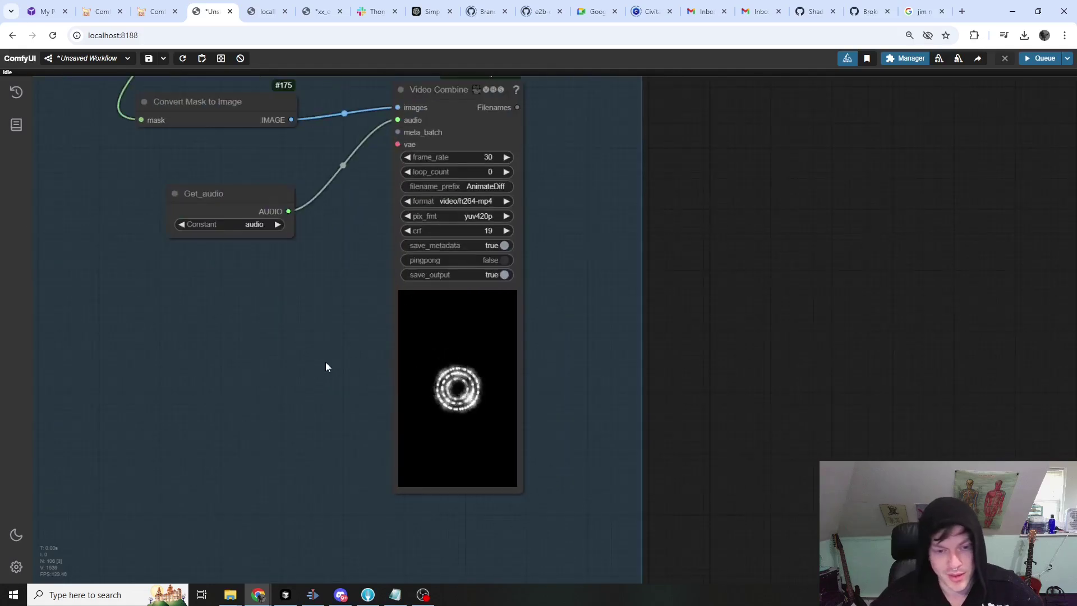
scroll(326, 362, down, 6)
In the group above Dots, move the Video Combine node up and the mask-combining node fed by the Dots output right.
scroll(438, 320, up, 3)
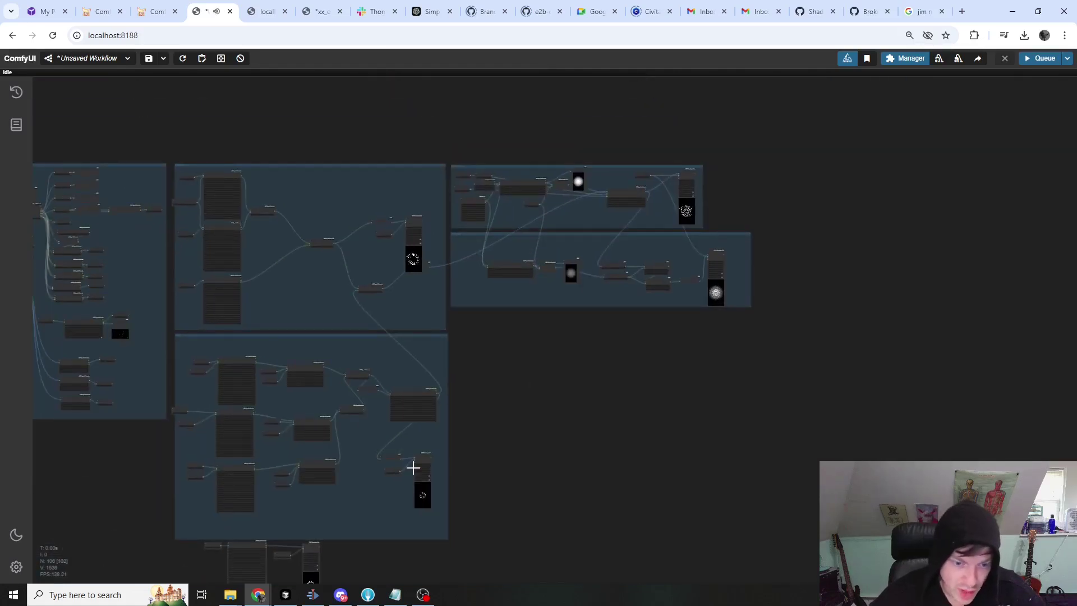
drag(416, 218, 412, 179)
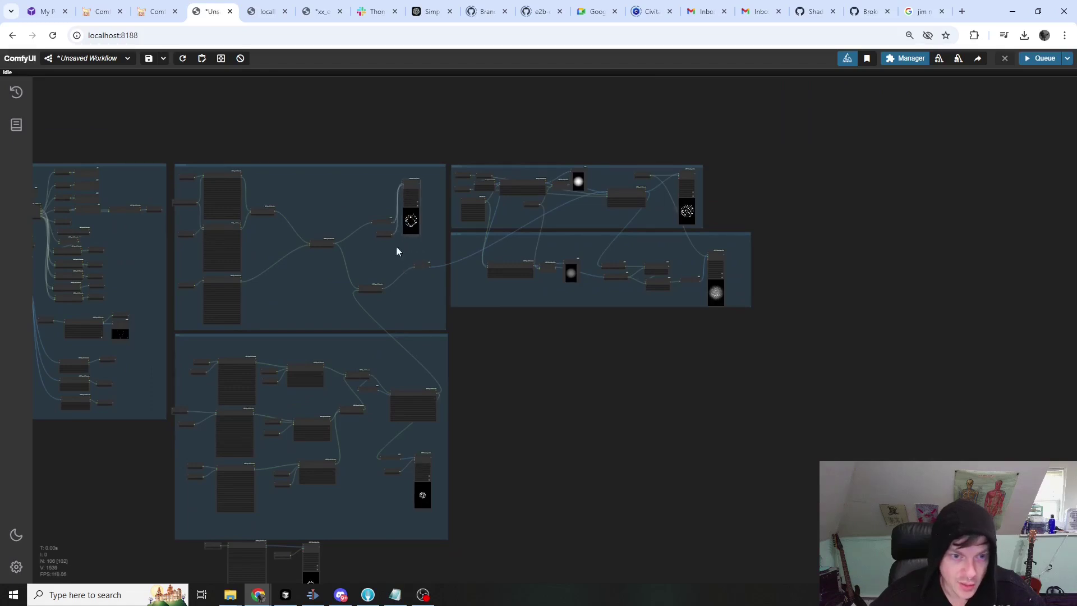
drag(370, 288, 397, 288)
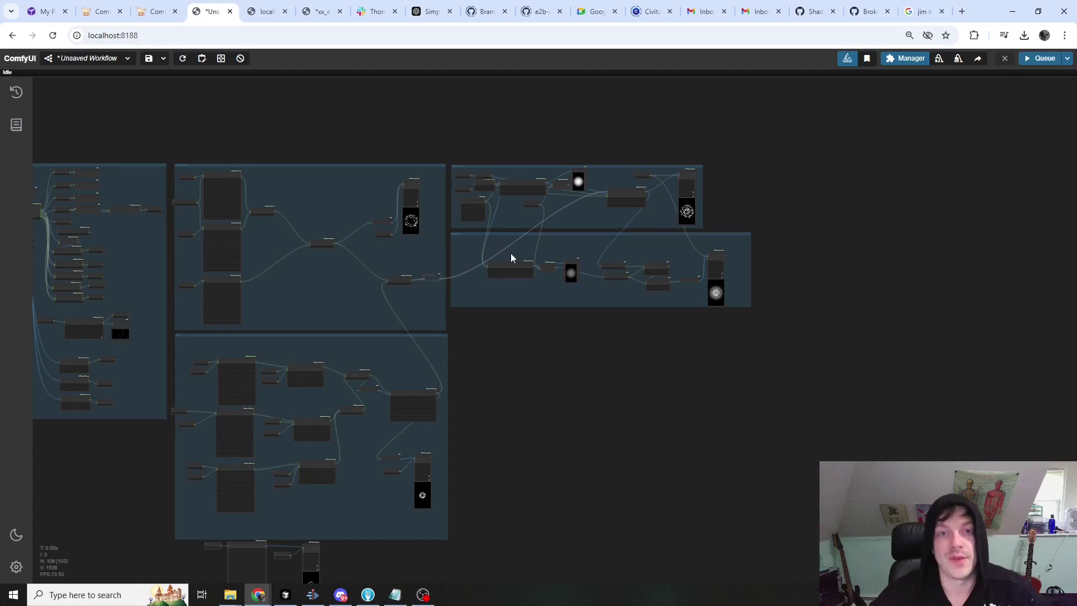
Examine the Depth Warp group's Video Combine preview, where the circles and dots are warped together.
drag(504, 134, 406, 152)
scroll(491, 249, up, 5)
scroll(398, 197, up, 2)
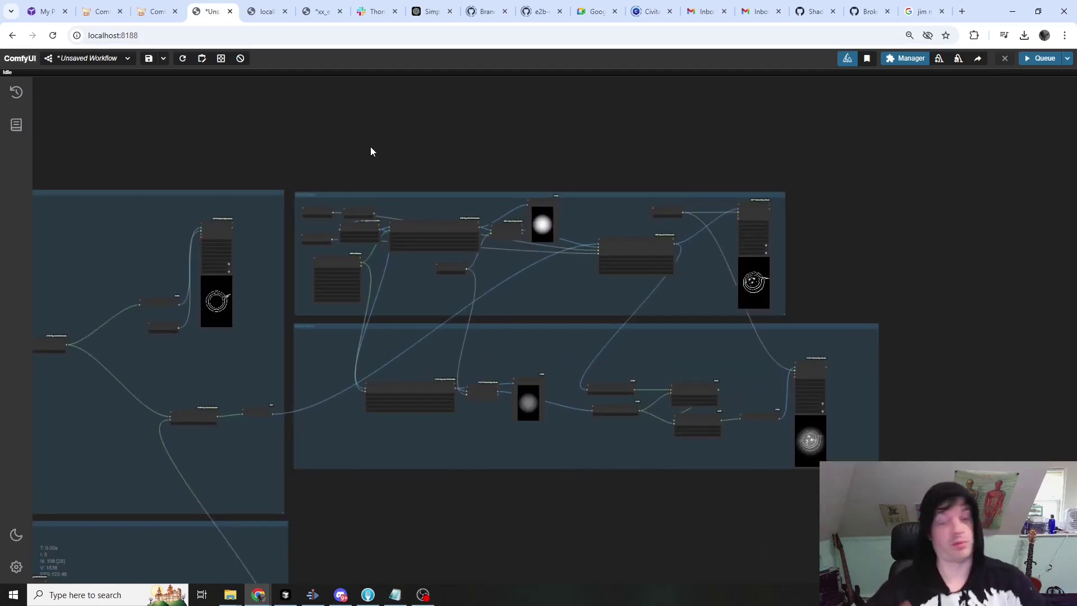
scroll(614, 149, up, 1)
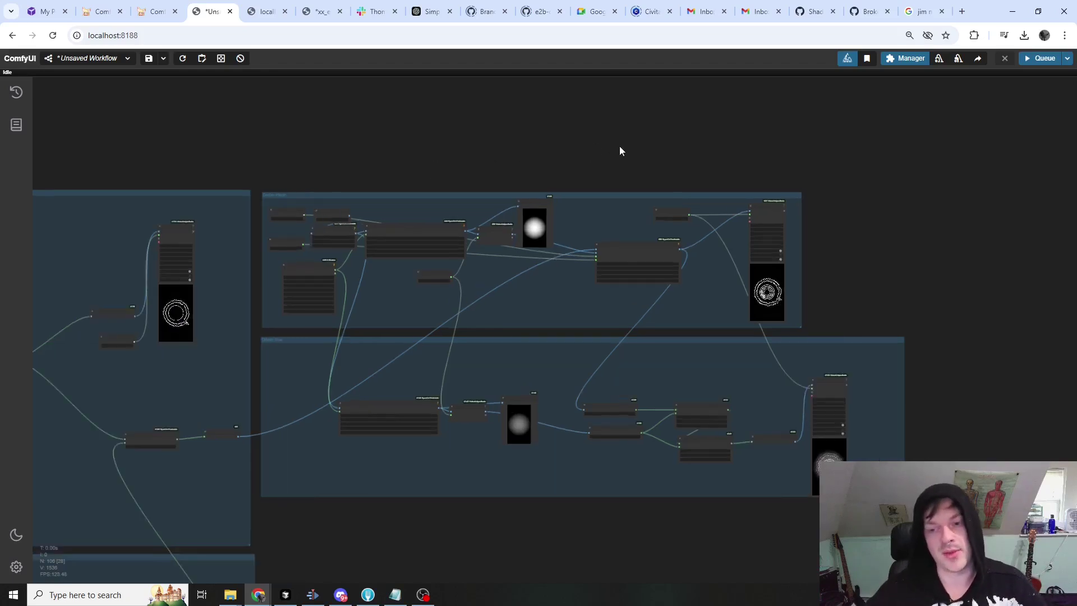
scroll(613, 145, up, 1)
drag(641, 169, 427, 154)
scroll(645, 257, up, 8)
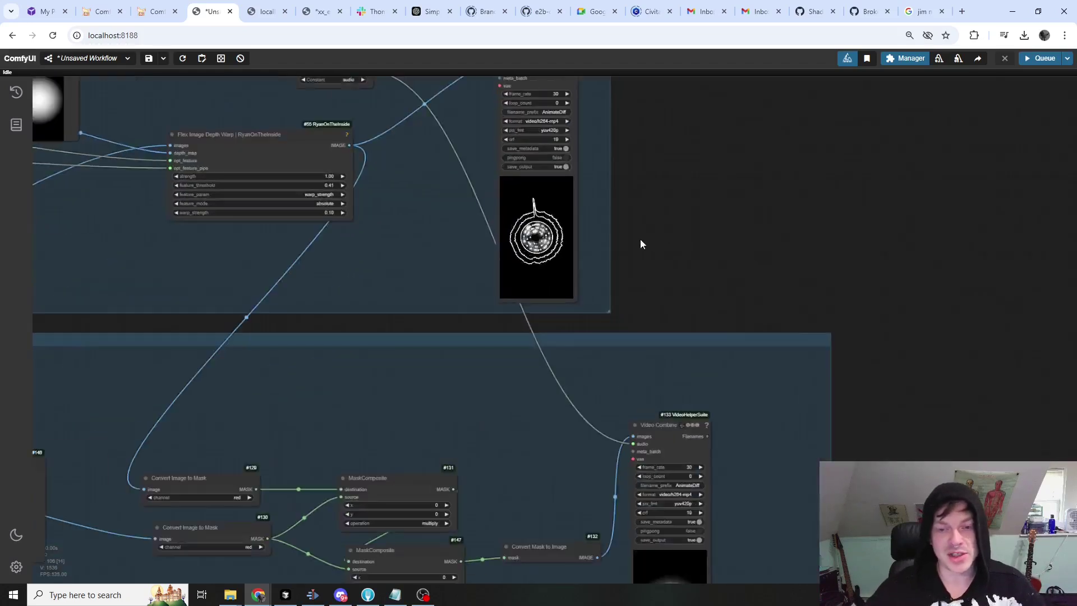
mouse_move(548, 283)
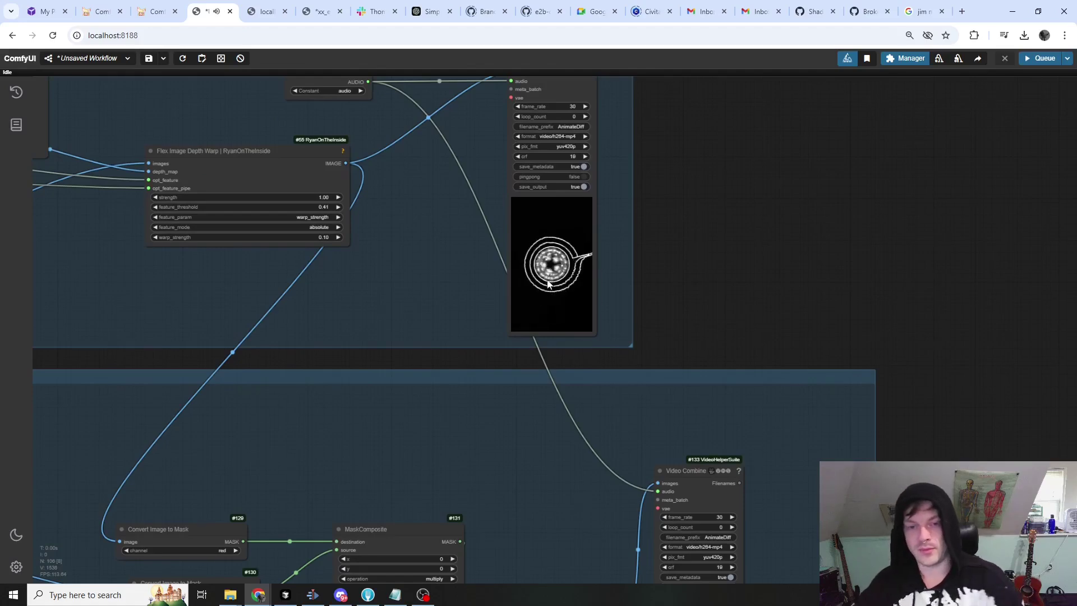
scroll(833, 284, down, 5)
scroll(477, 116, up, 5)
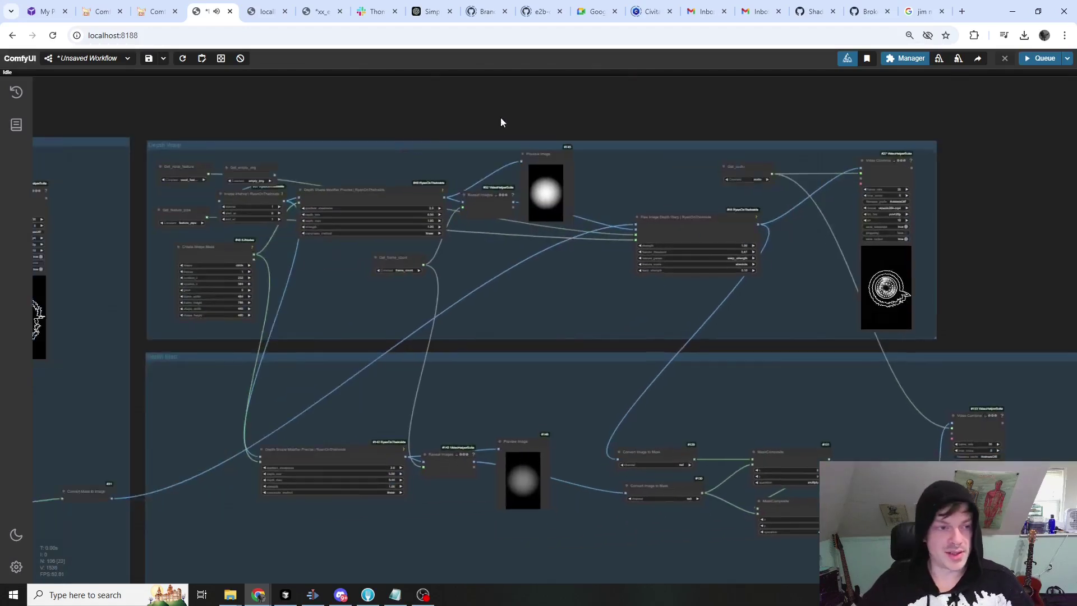
In the Depth Warp group, move Create Shape Mask slightly left and both Get_empty_img and Depth Shape Modifier Precise up.
drag(386, 125, 450, 180)
drag(481, 263, 482, 227)
drag(276, 334, 246, 338)
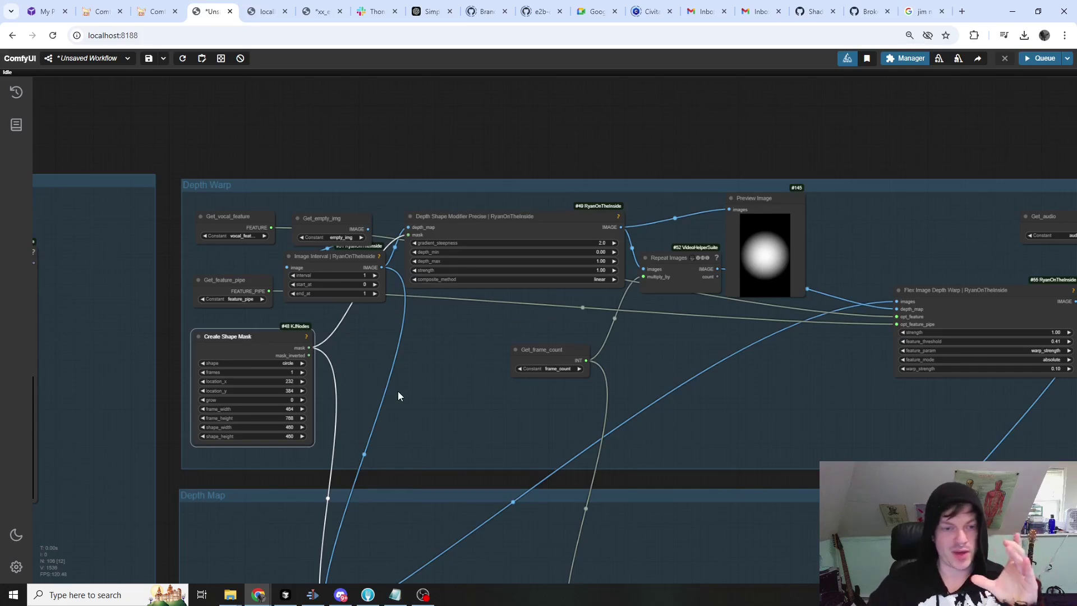
click(359, 262)
drag(338, 224, 331, 216)
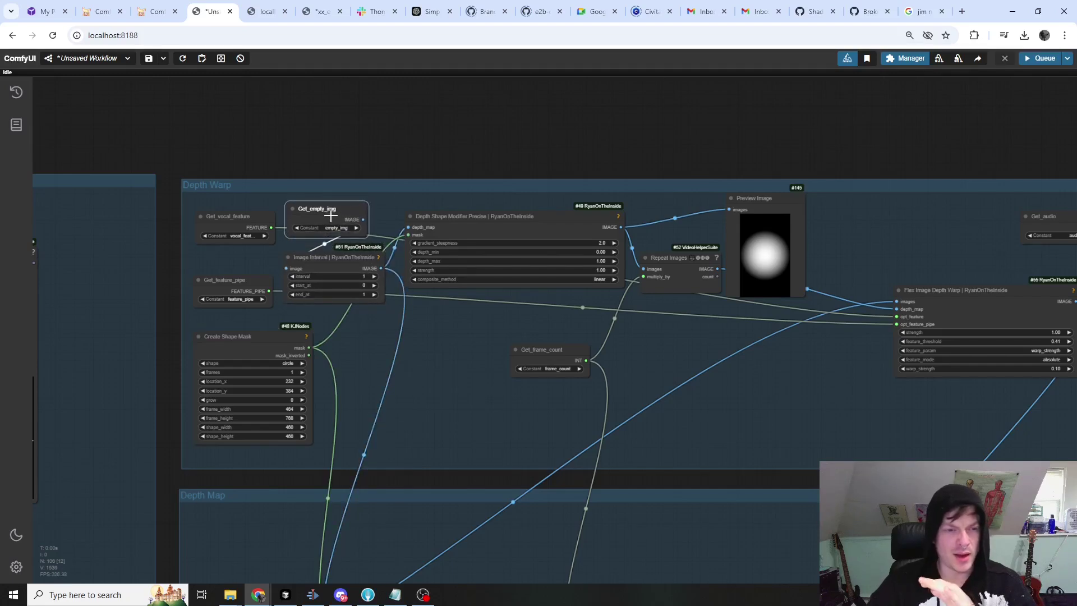
drag(475, 220, 471, 214)
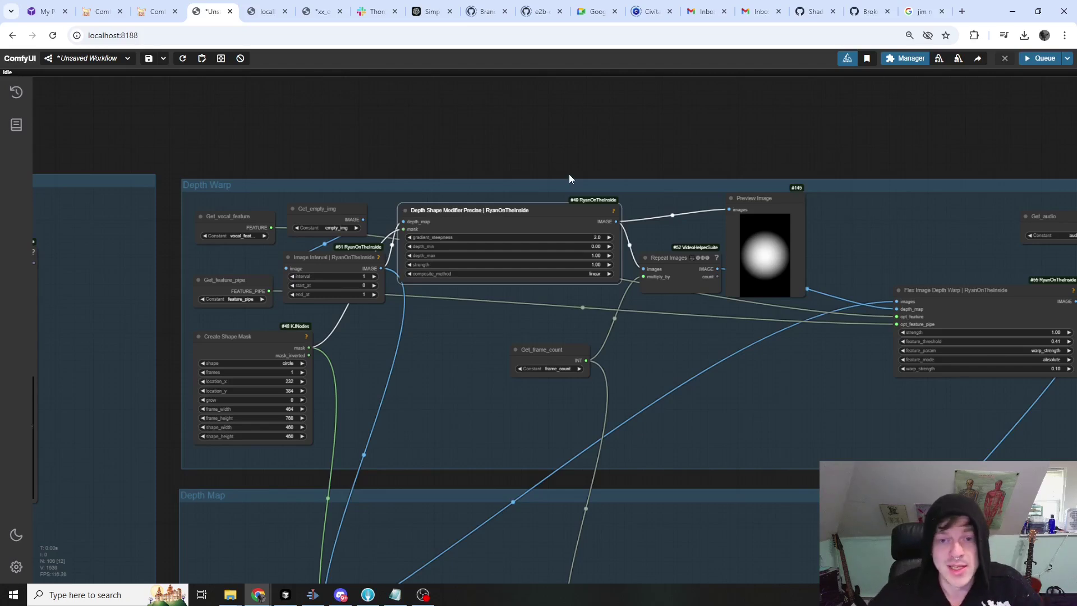
Move the Depth Warp group's Repeat Images node down below the Preview Image and Get_frame_count slightly up.
drag(601, 152, 455, 147)
drag(529, 258, 518, 305)
drag(413, 346, 413, 338)
drag(615, 372, 474, 332)
drag(389, 256, 401, 253)
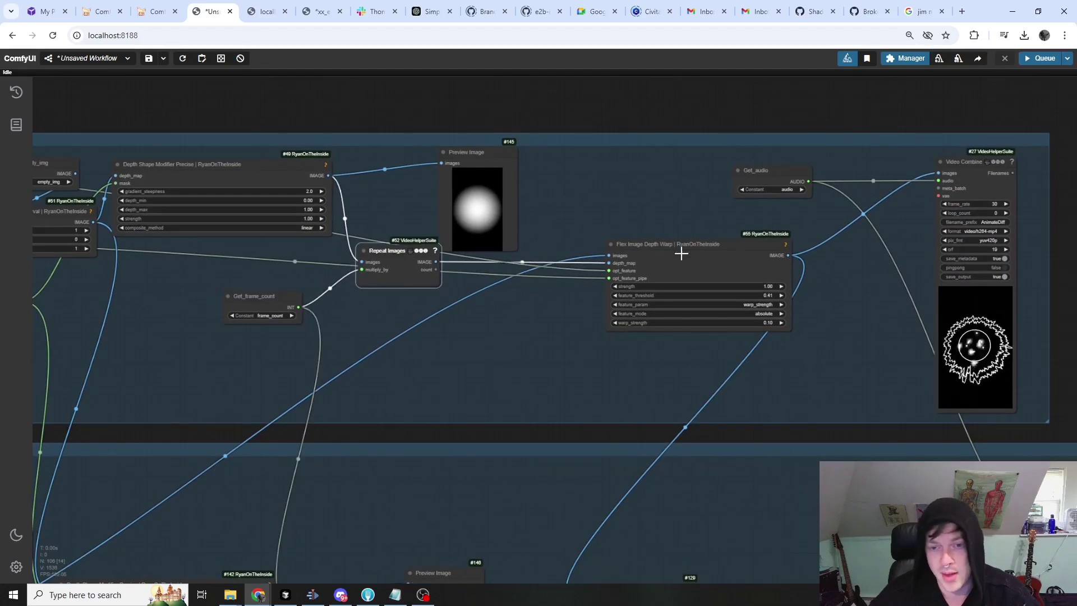
Shift the Flex Image Depth Warp node slightly left and down, and inspect the depth map preview and links feeding it.
drag(677, 251, 659, 259)
scroll(640, 267, down, 3)
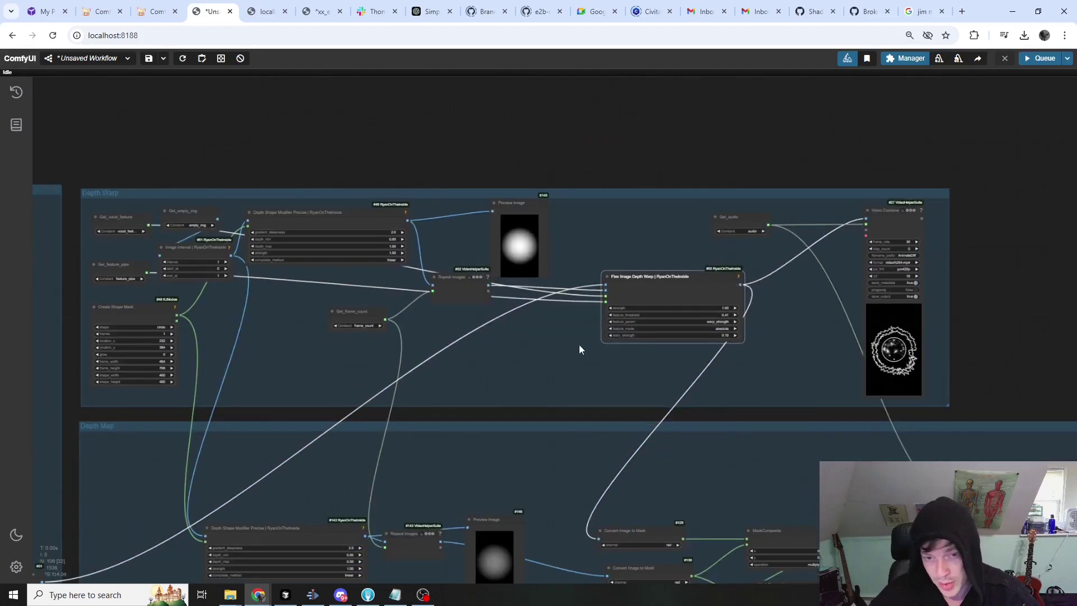
scroll(581, 349, left, 2)
click(589, 181)
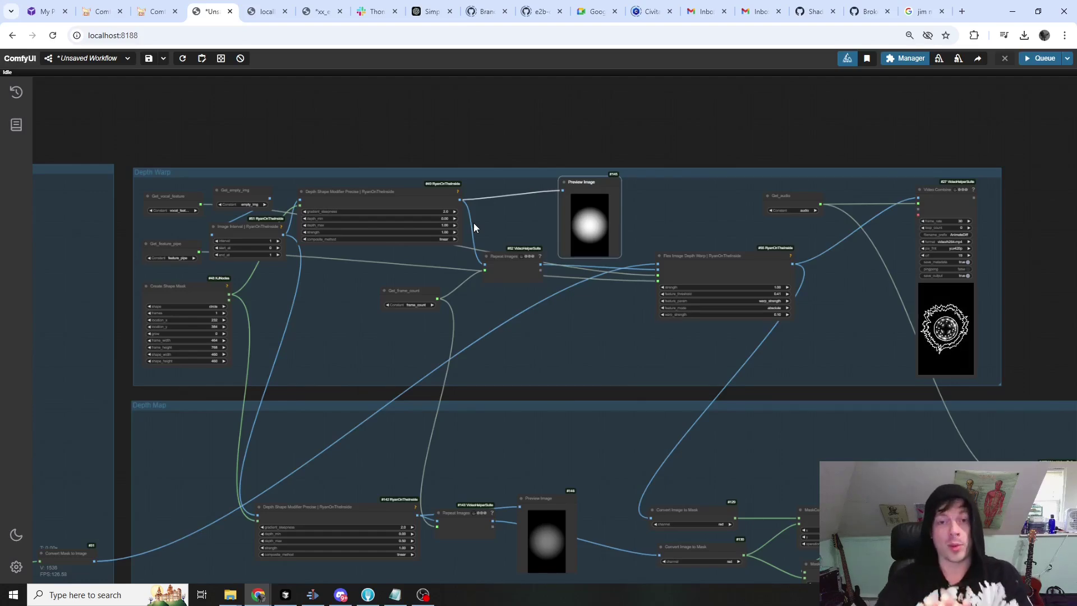
scroll(639, 264, up, 5)
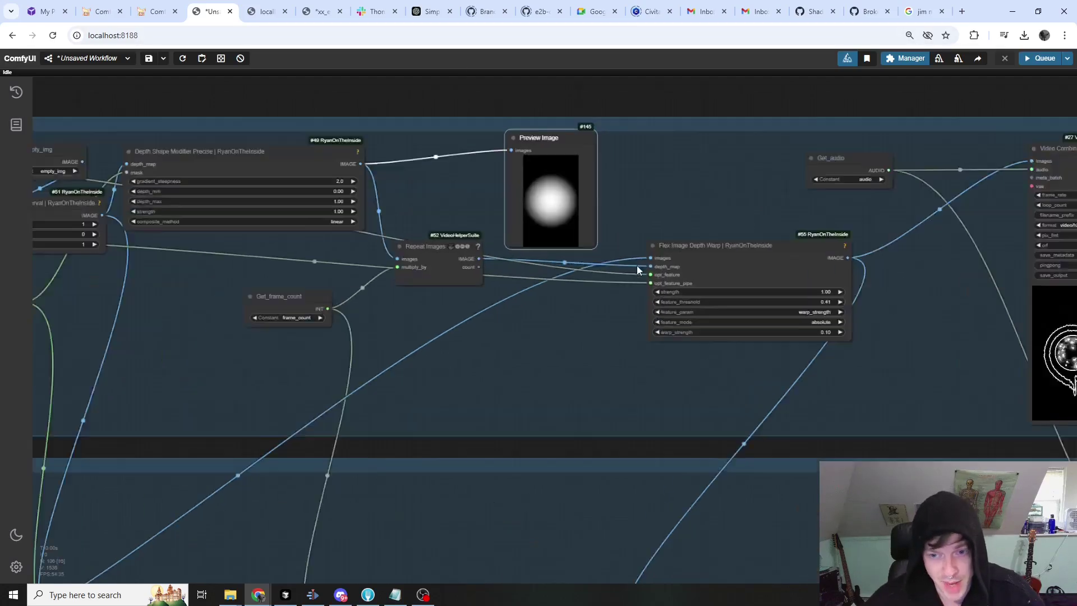
drag(705, 247, 693, 248)
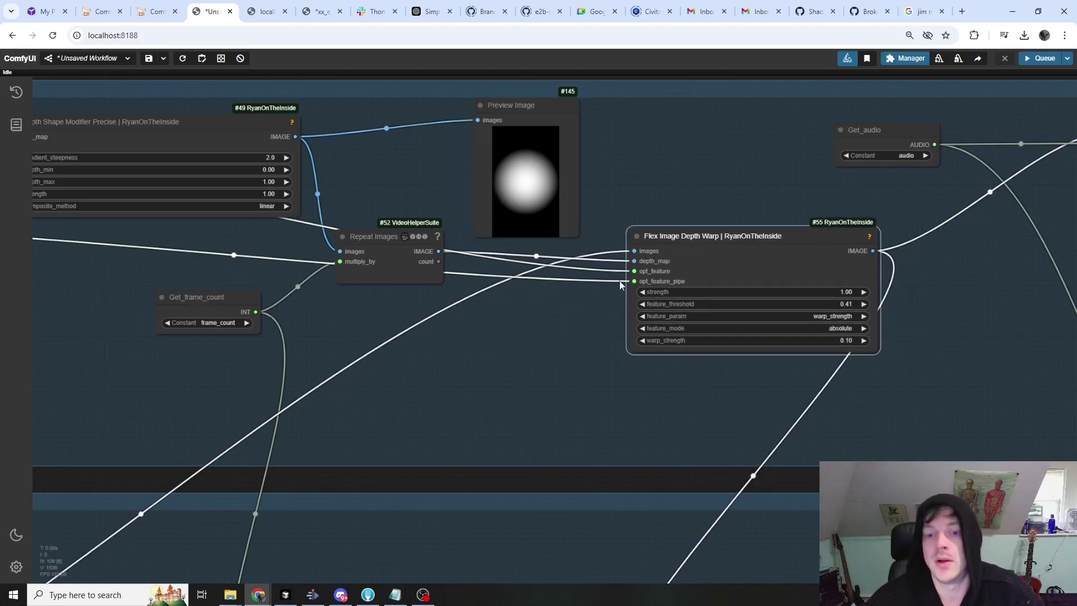
Follow the Flex Image Depth Warp output to the Depth Warp group's Video Combine preview.
scroll(571, 344, down, 2)
drag(603, 328, 488, 324)
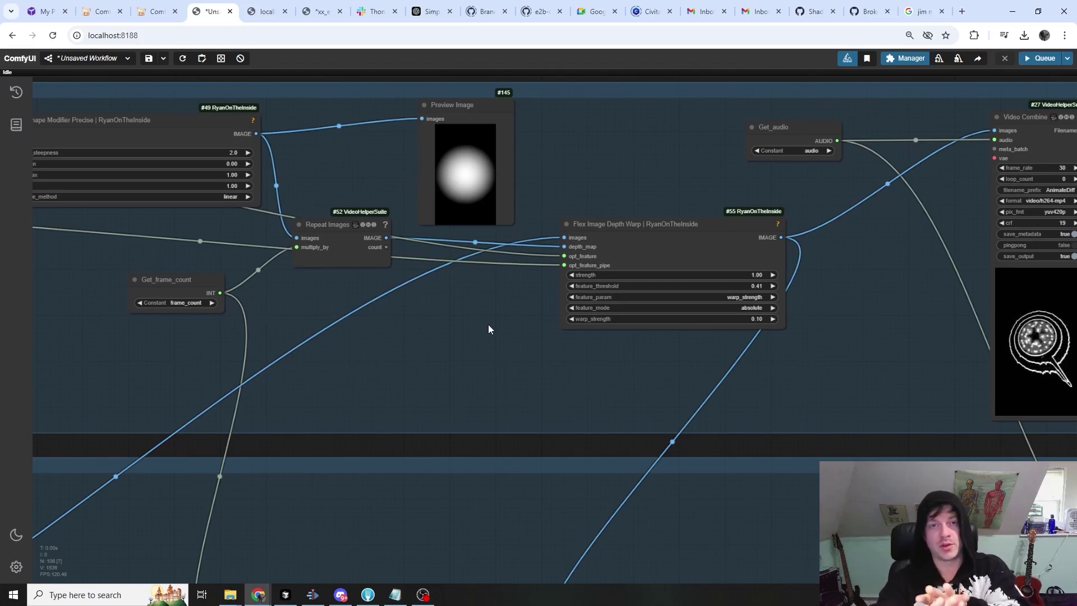
scroll(553, 368, down, 1)
drag(720, 362, 380, 363)
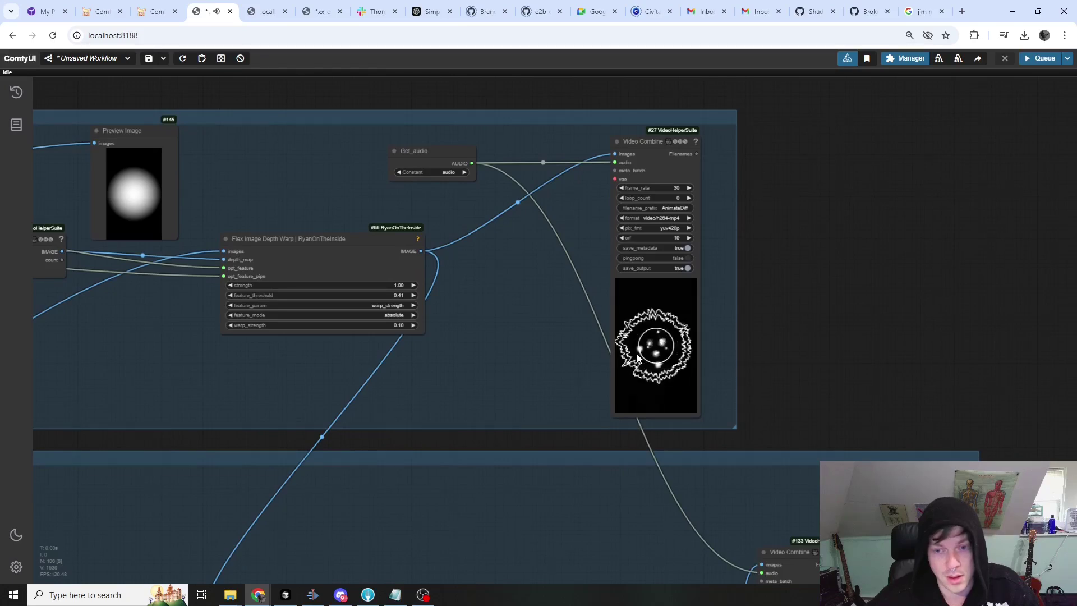
Inspect the Video Combine preview in the group below Depth Warp, where the visualizer is combined with the depth gradient.
scroll(638, 358, down, 6)
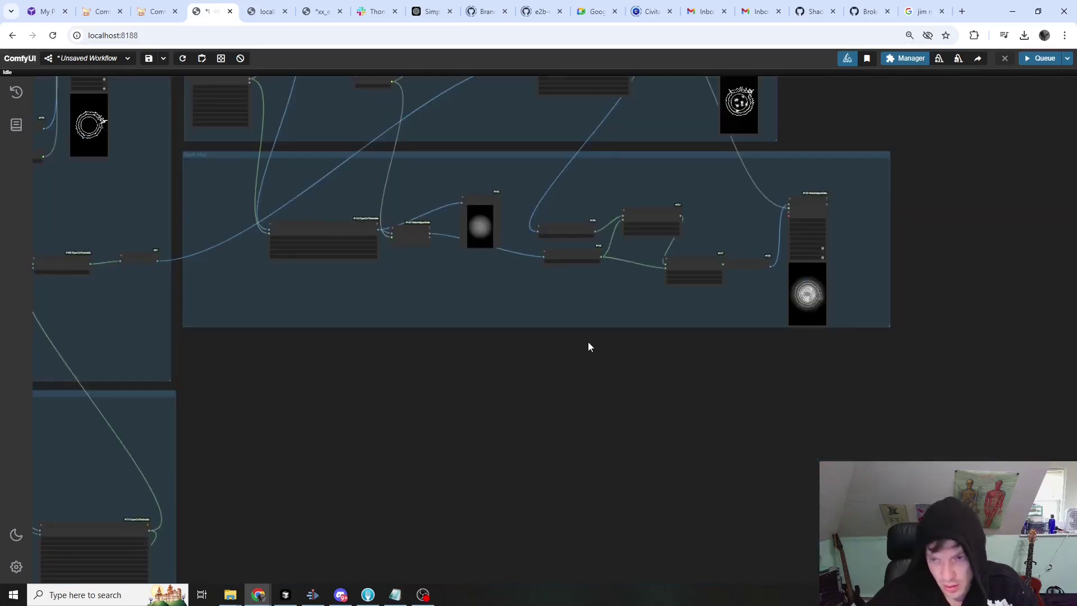
scroll(753, 240, up, 12)
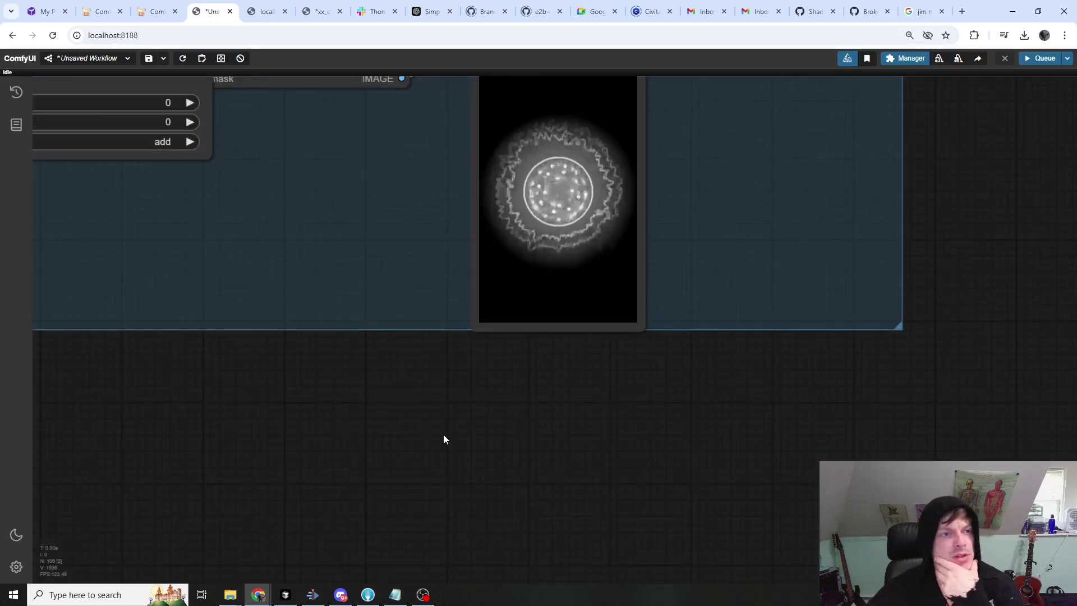
scroll(445, 449, down, 10)
scroll(710, 392, down, 5)
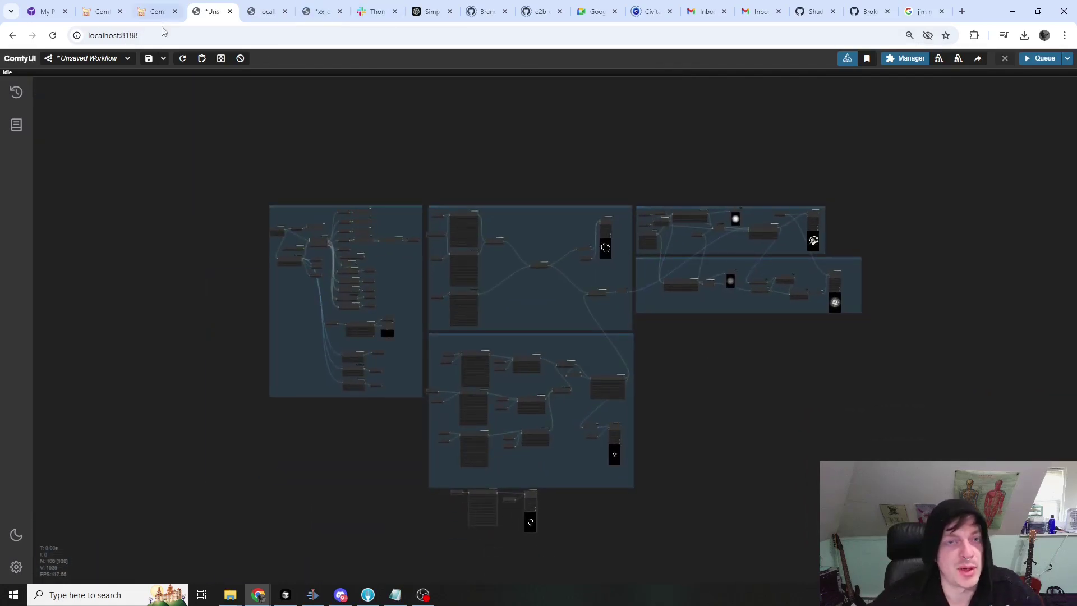
Switch to the circl_line_visualizer workflow and view its rendered Video Combine outputs.
click(155, 12)
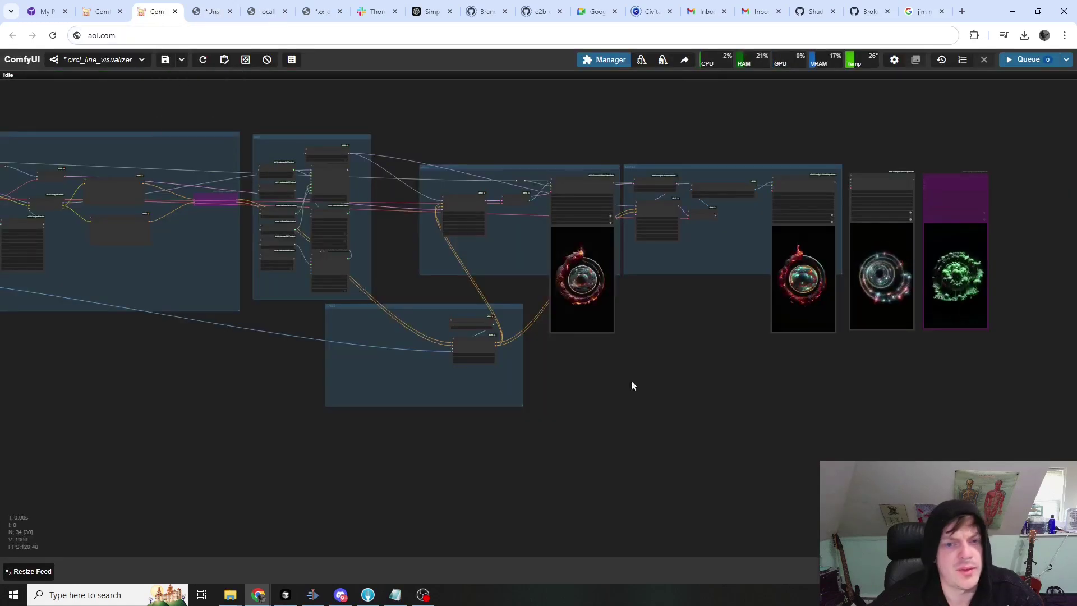
drag(631, 380, 589, 415)
drag(617, 369, 507, 389)
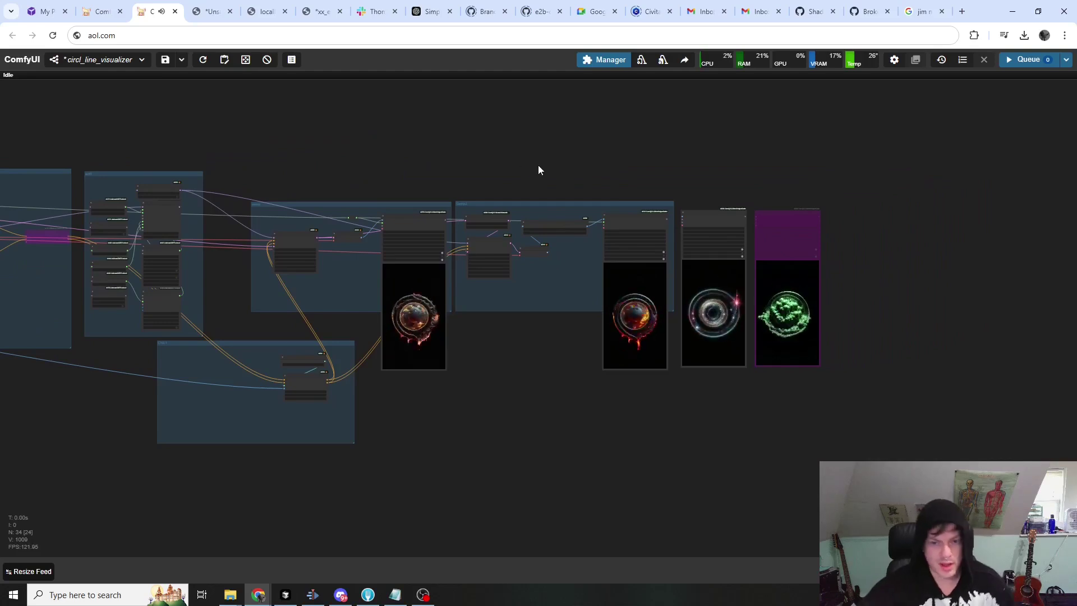
drag(706, 442, 537, 438)
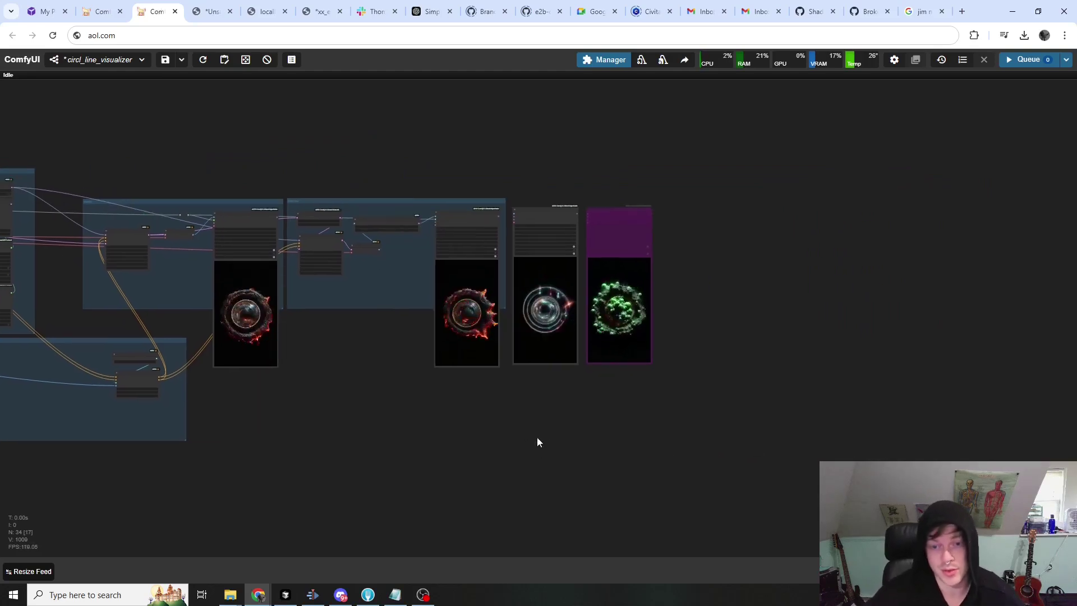
scroll(561, 445, up, 1)
scroll(558, 423, up, 1)
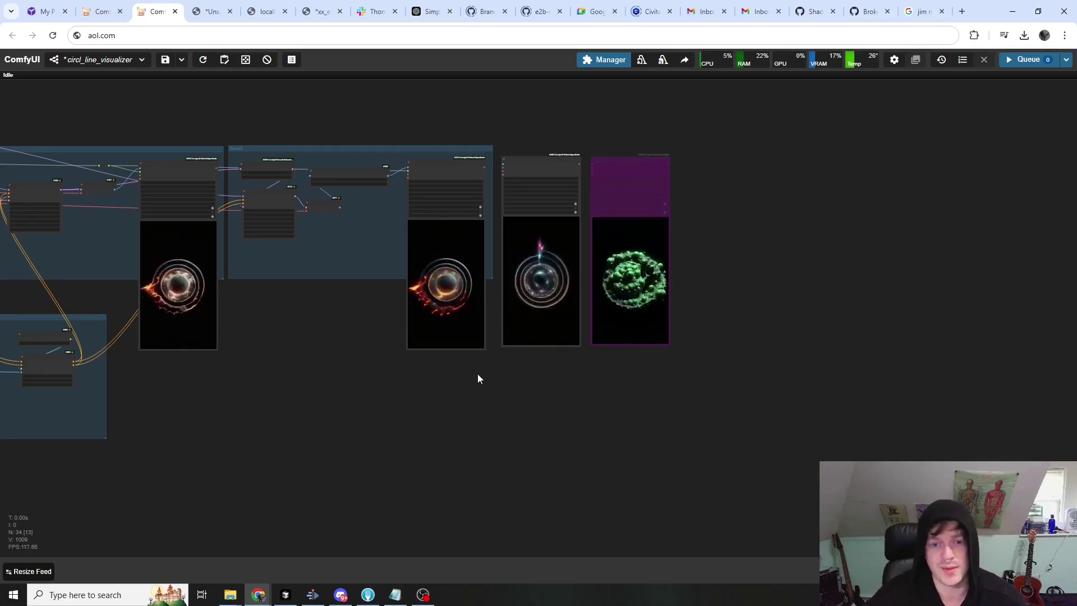
Compare the fiery, blue and green rendered video previews up close.
scroll(443, 337, up, 5)
scroll(449, 253, up, 1)
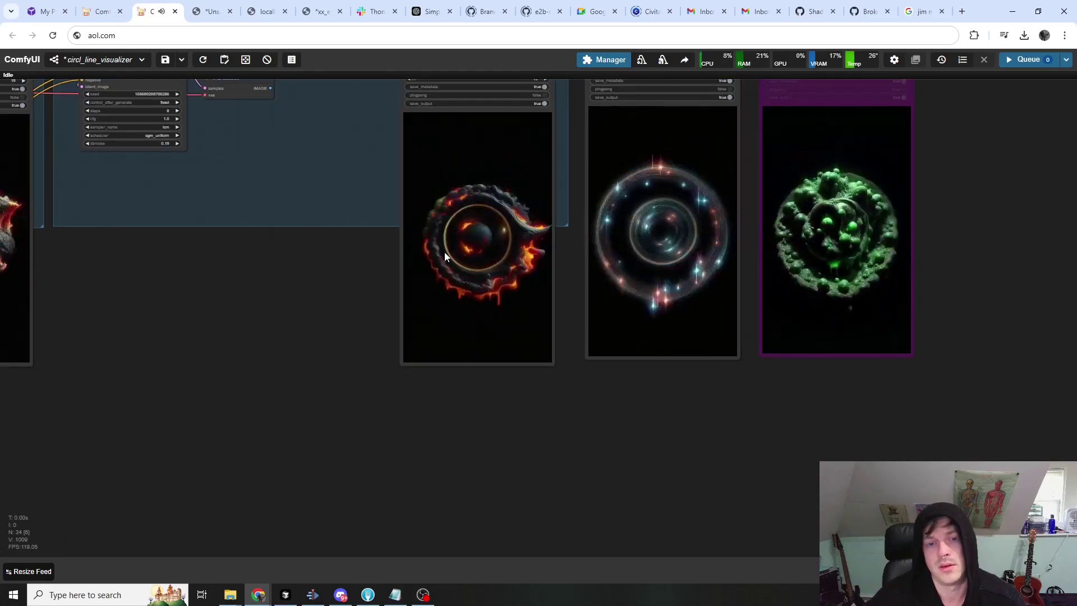
scroll(470, 306, down, 6)
drag(609, 412, 537, 456)
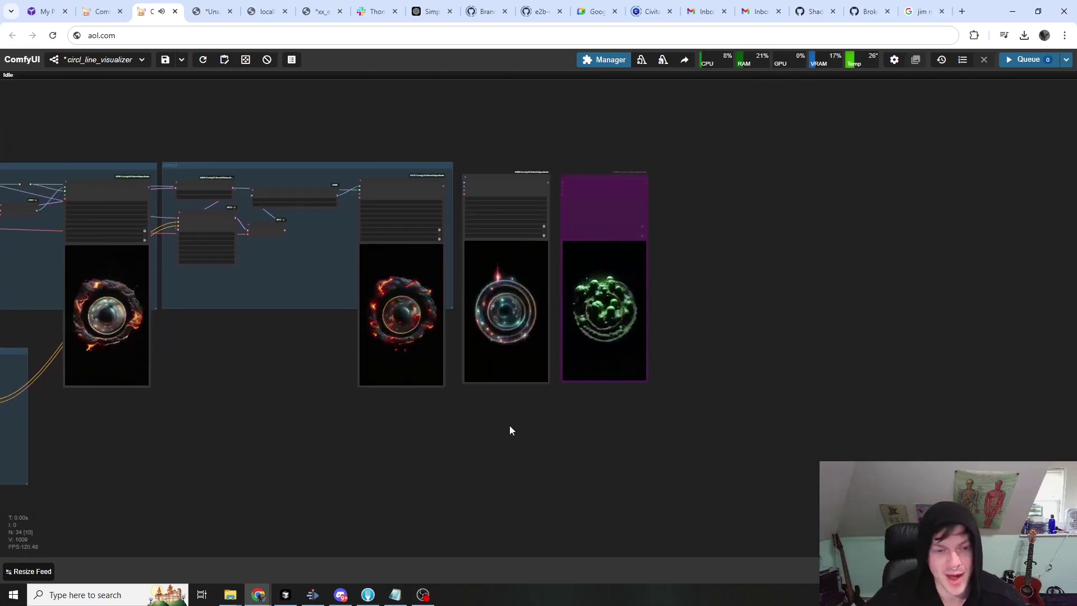
scroll(509, 418, up, 4)
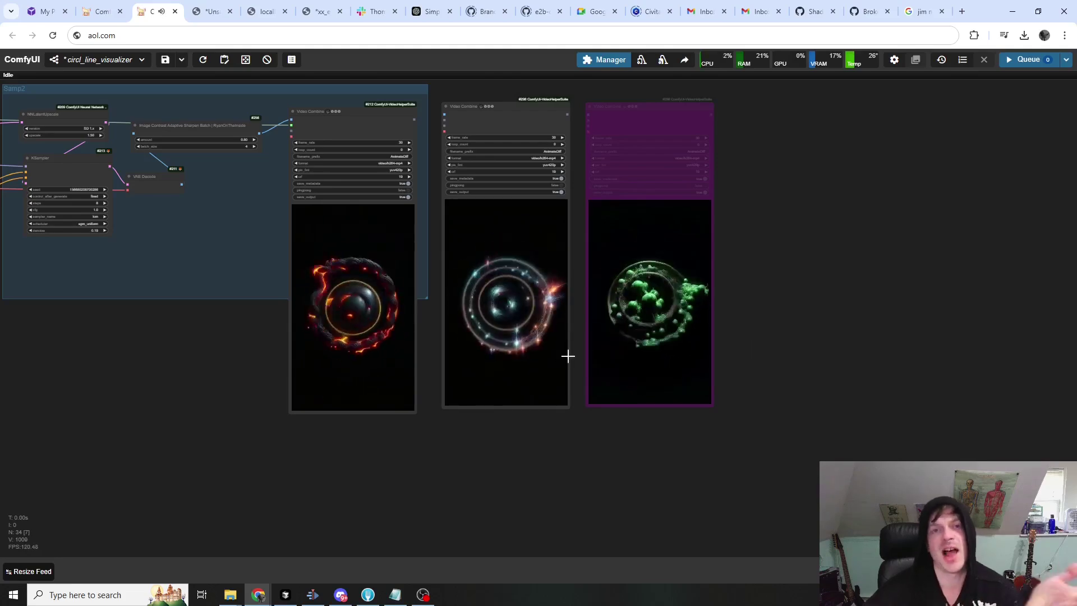
scroll(533, 476, down, 3)
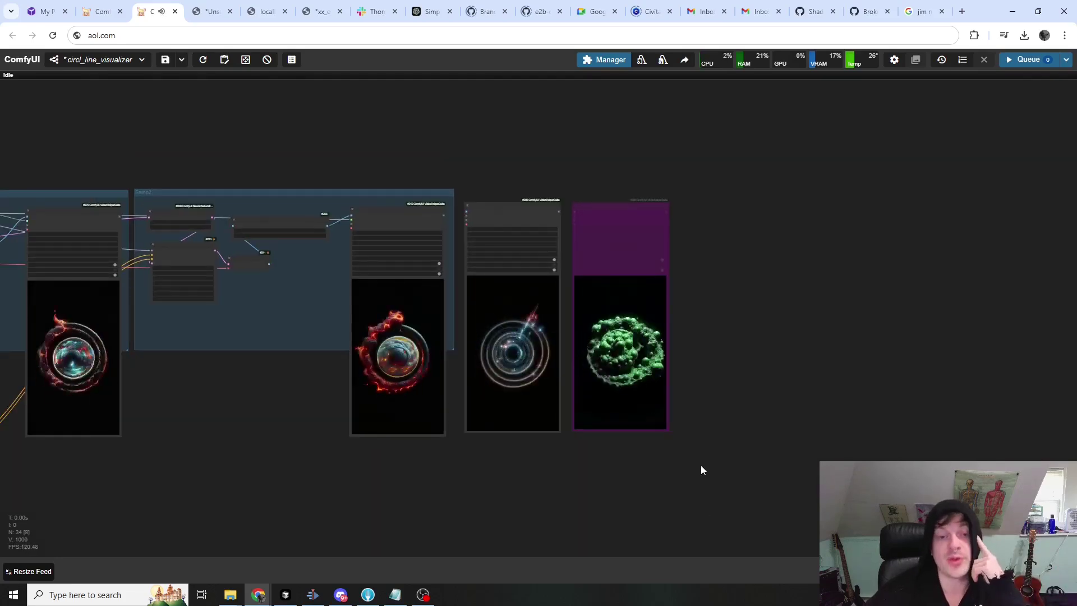
Survey the circl_line_visualizer workflow's groups from the two input videos through the samplers to the final video outputs.
drag(199, 151, 864, 158)
scroll(752, 152, down, 5)
drag(606, 143, 598, 161)
scroll(763, 144, right, 2)
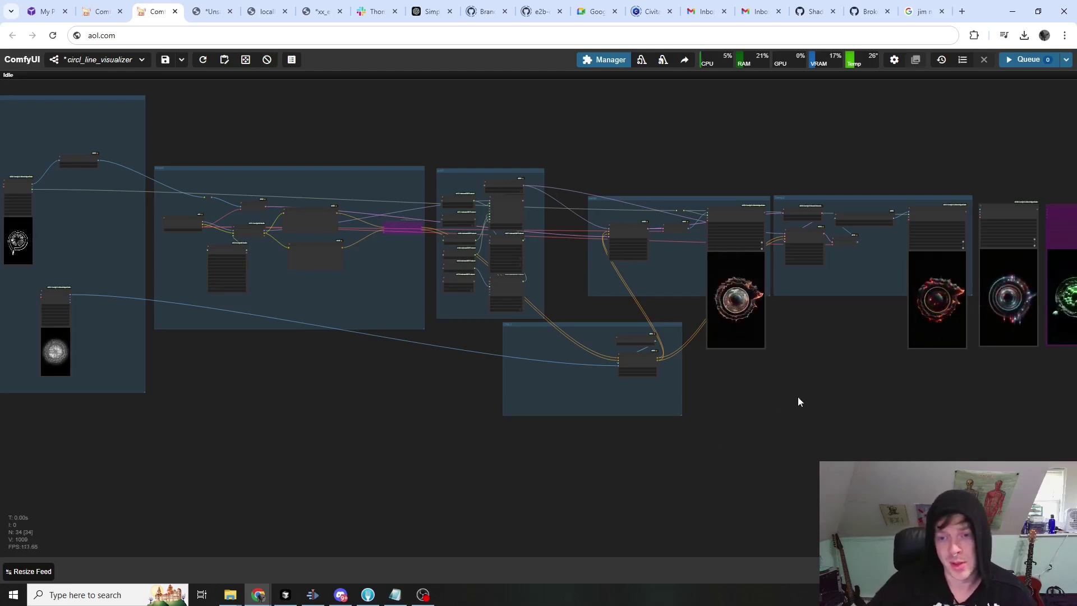
drag(799, 402, 621, 417)
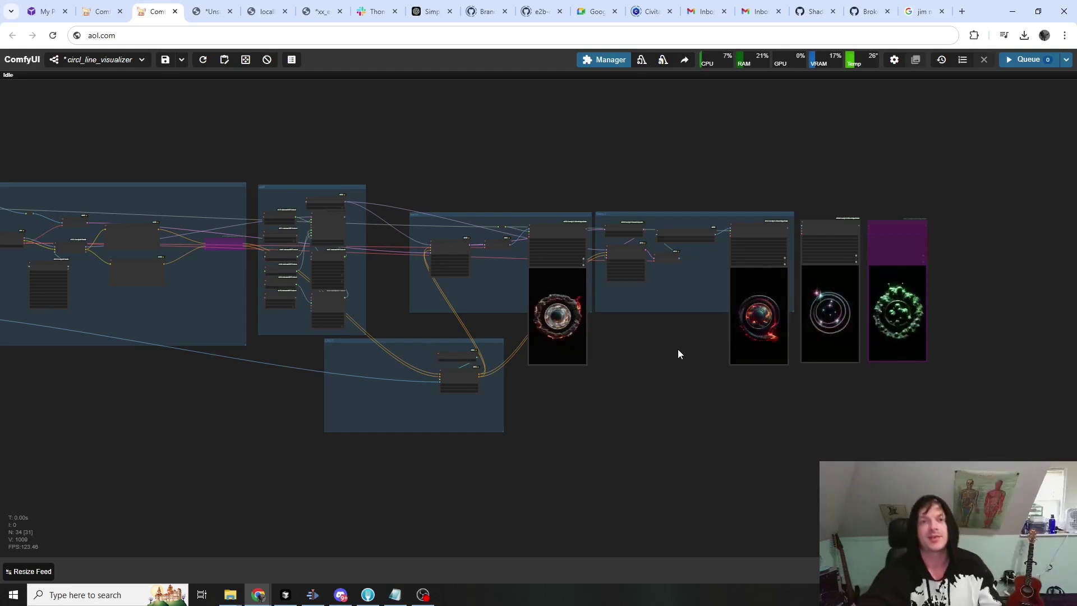
drag(551, 380, 638, 366)
scroll(694, 449, down, 4)
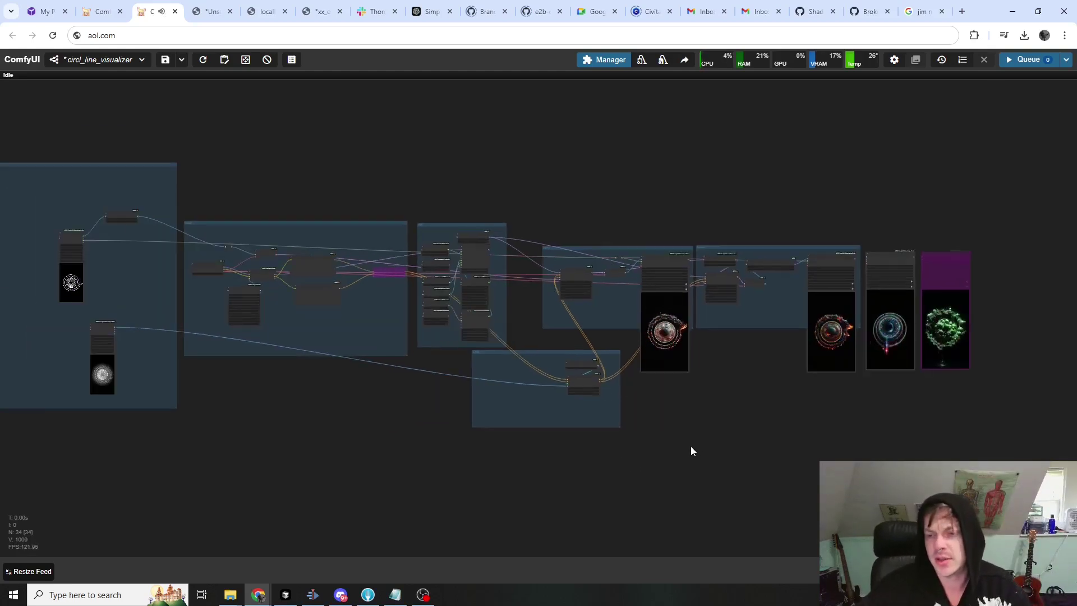